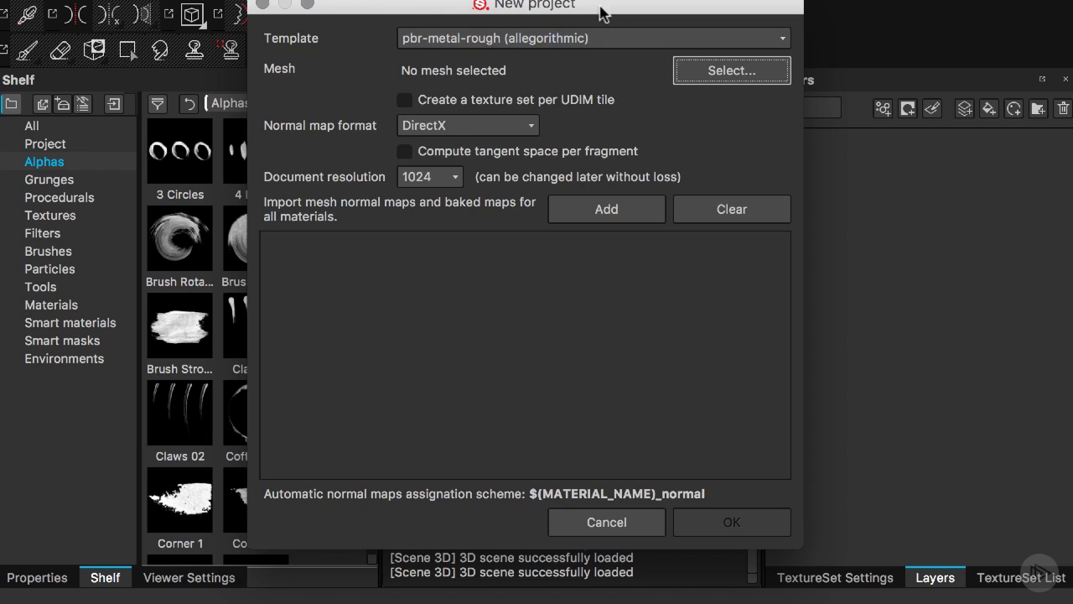
- Choose trunk.fbx from the FBX folder as the new project's mesh
drag(600, 7, 608, 32)
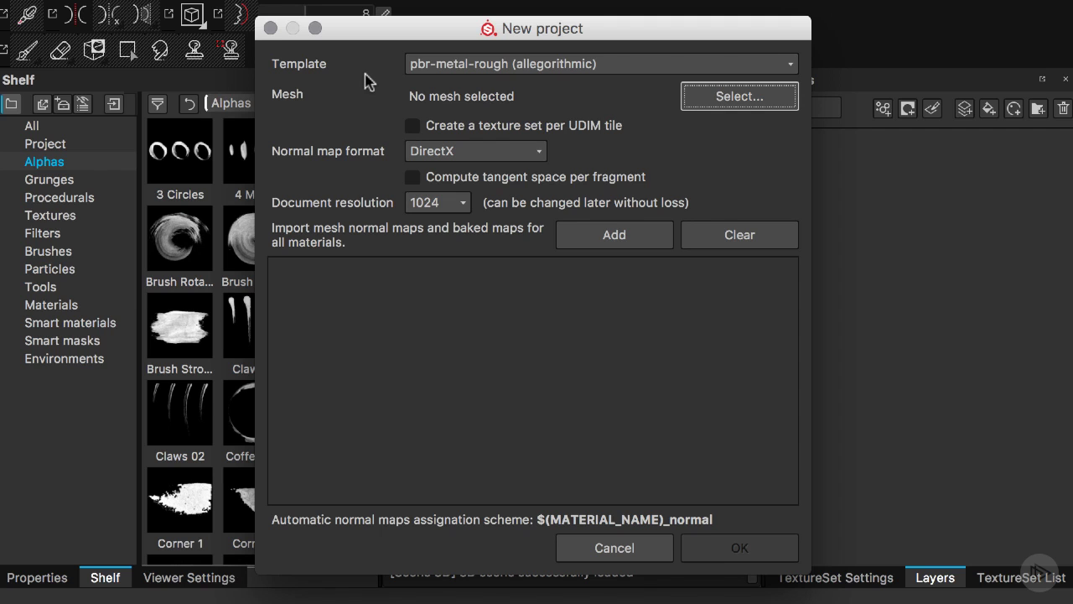
click(740, 99)
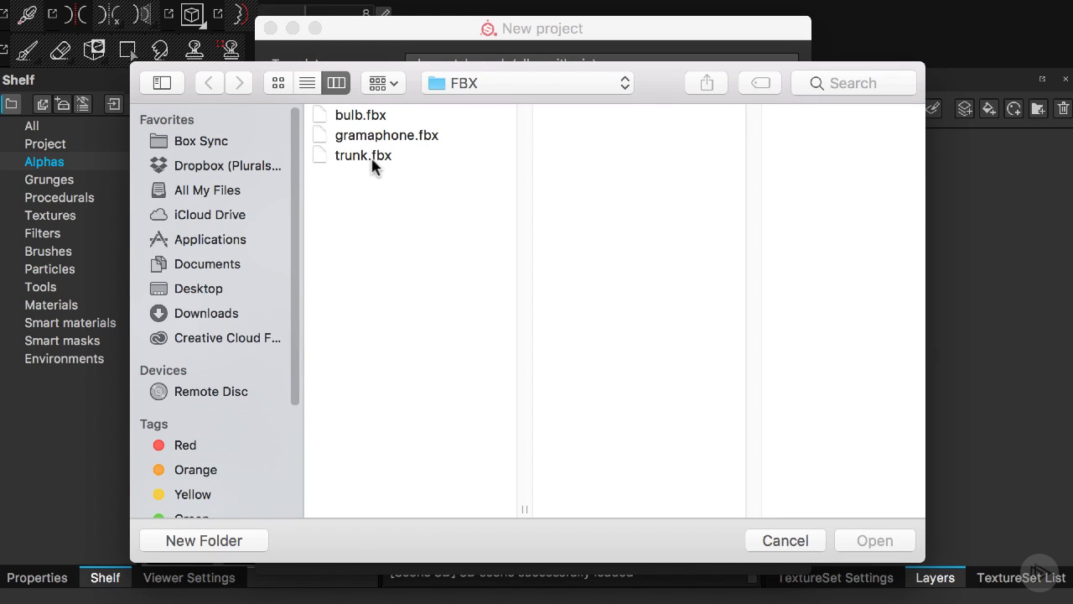
click(367, 157)
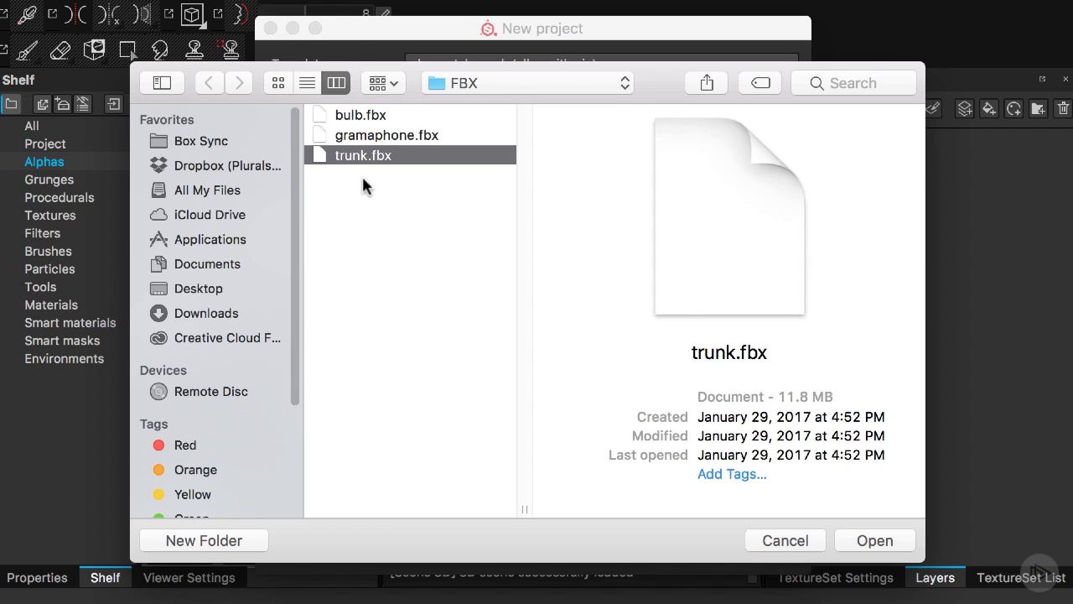
click(863, 540)
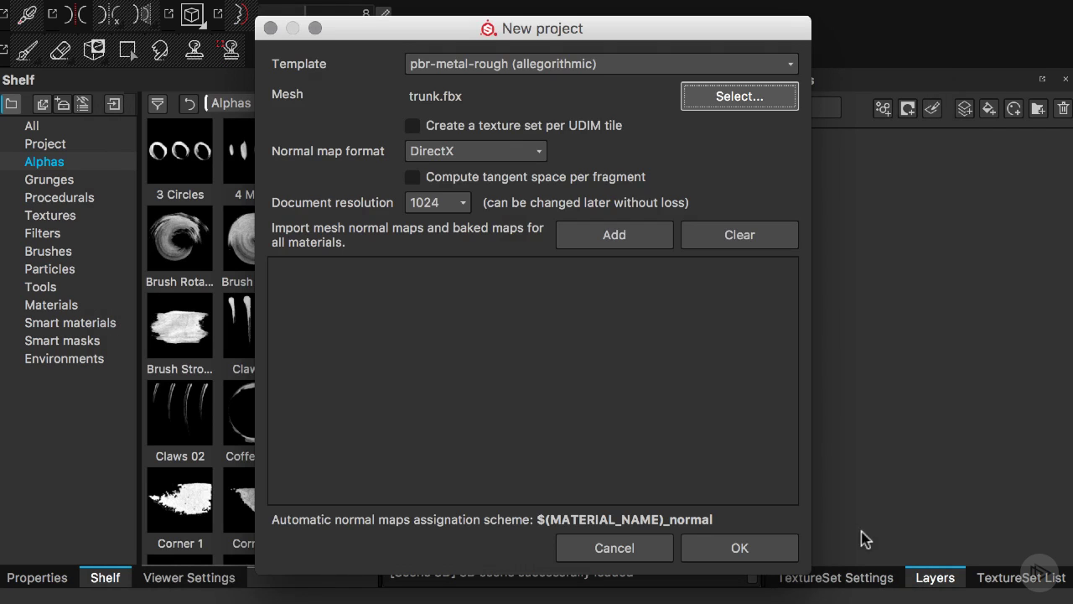
- Set the normal map format to OpenGL and the document resolution to 512, and create the project
click(576, 126)
click(576, 126)
click(445, 151)
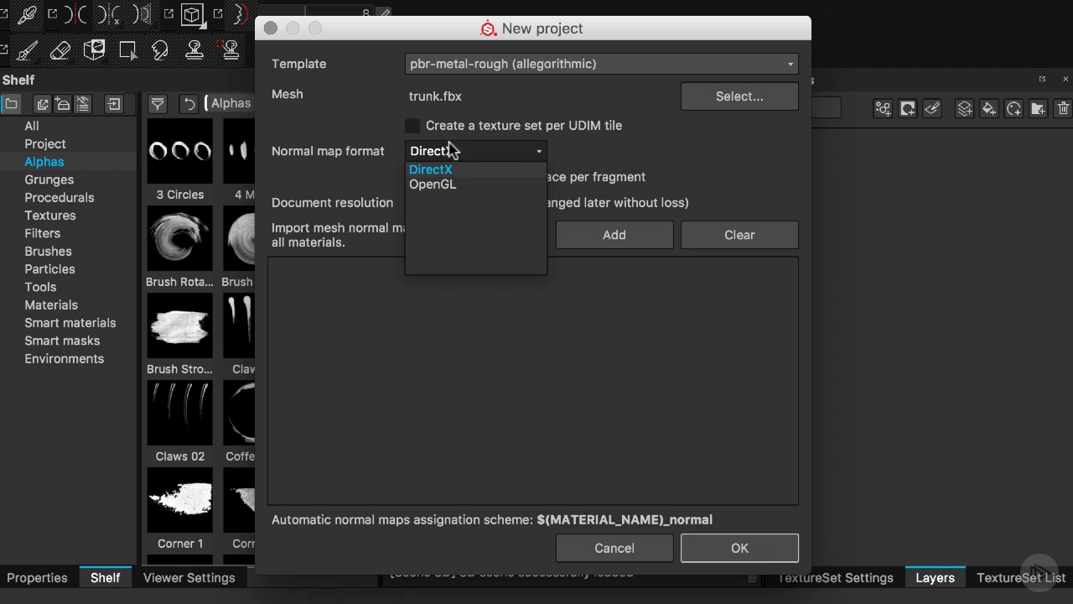
click(445, 184)
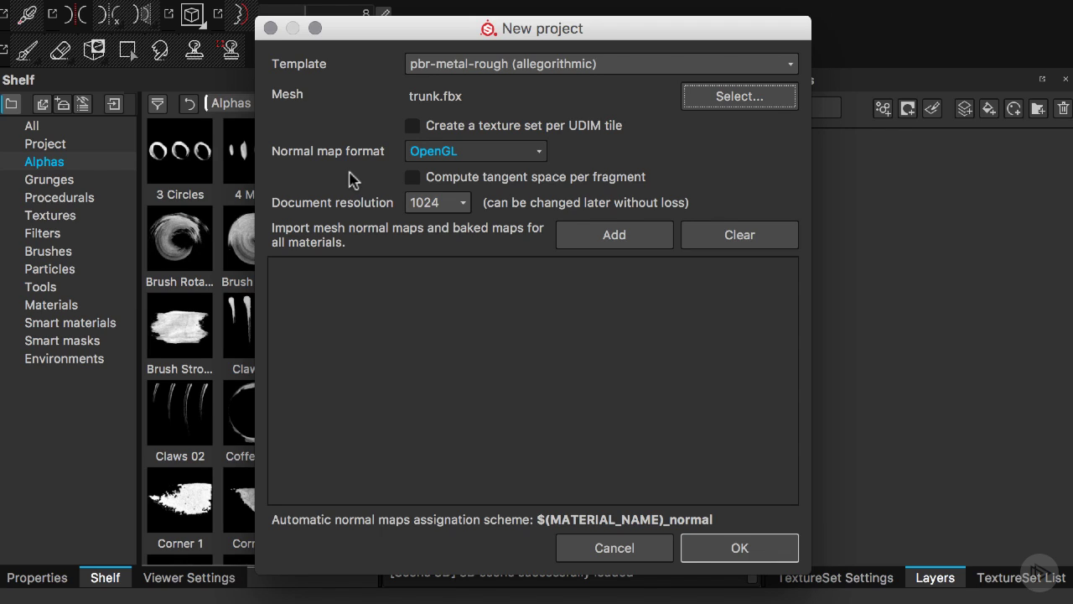
click(462, 204)
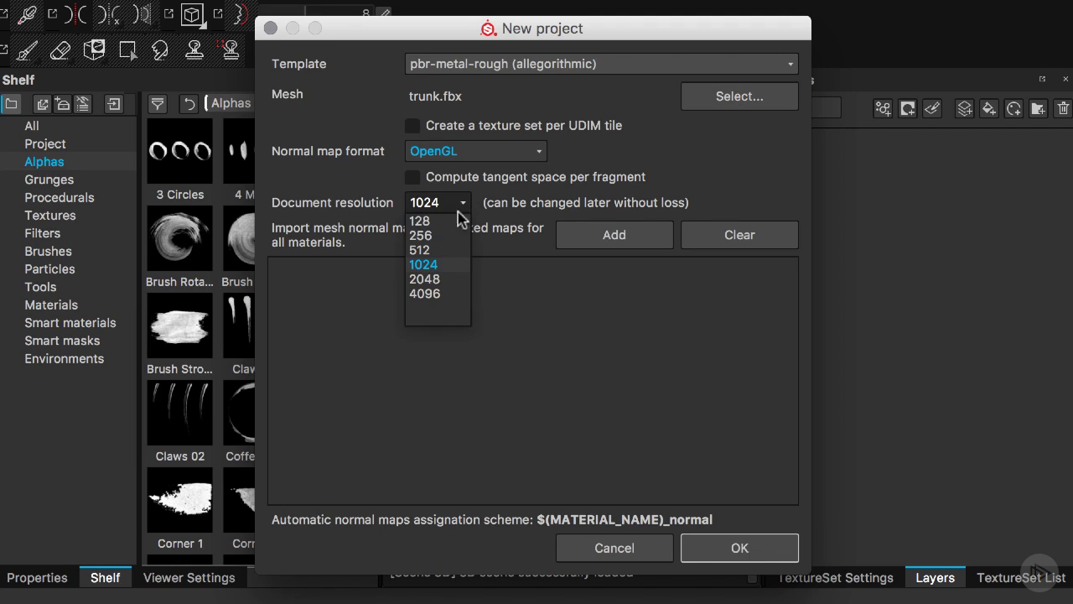
click(451, 249)
click(743, 551)
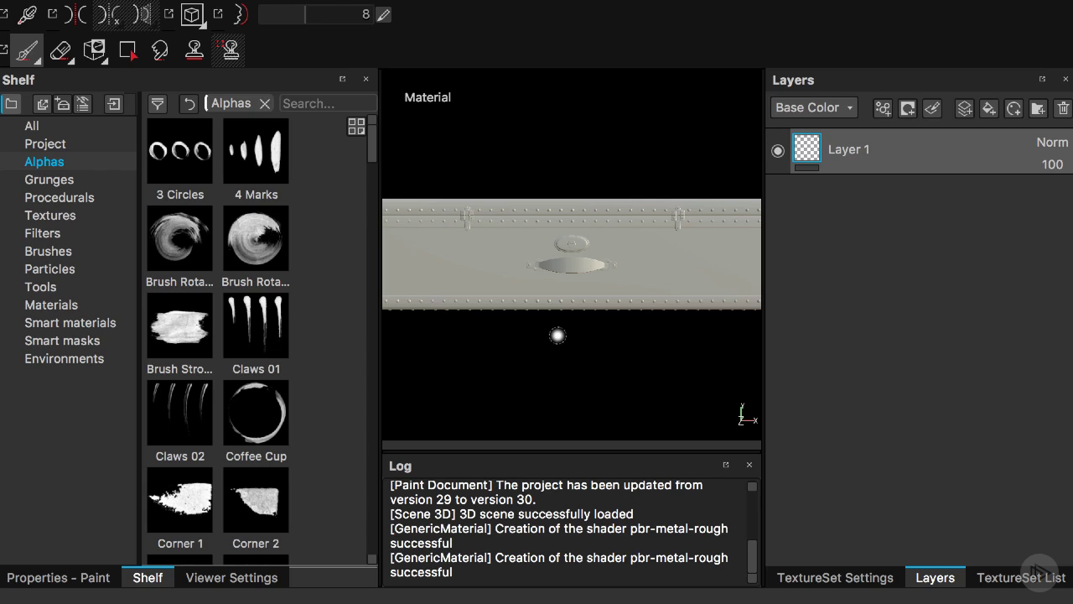
- View the whole trunk at an angle and look over the paint properties, the shelf and the viewer settings
mouse_move(628, 328)
alt+mouse_down()
mouse_move(546, 377)
mouse_move(508, 378)
mouse_move(520, 371)
mouse_move(511, 367)
alt+mouse_up()
scroll(511, 372, down, 5)
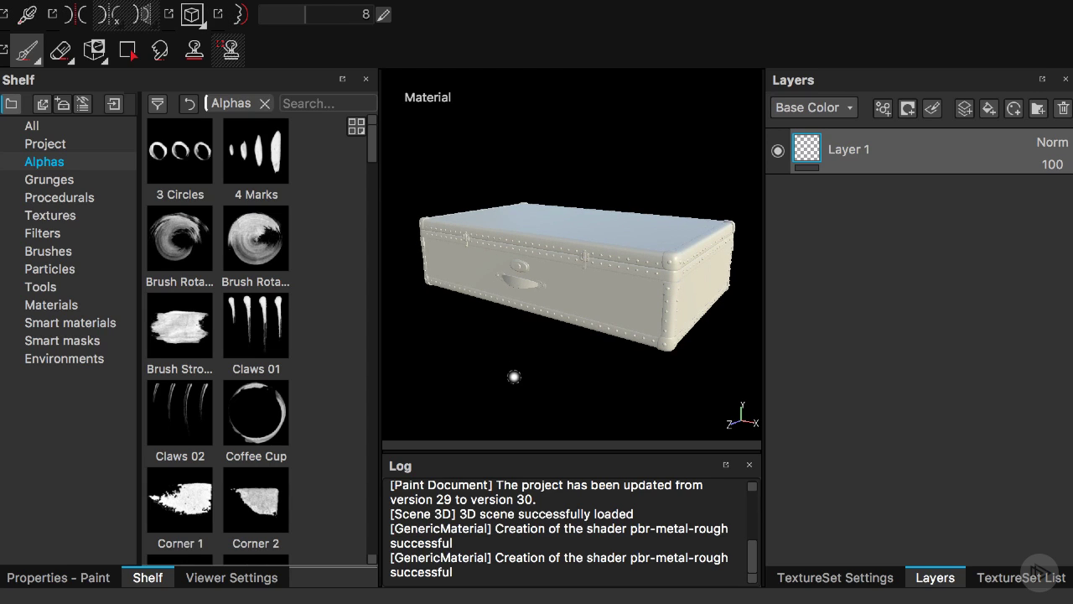
click(70, 579)
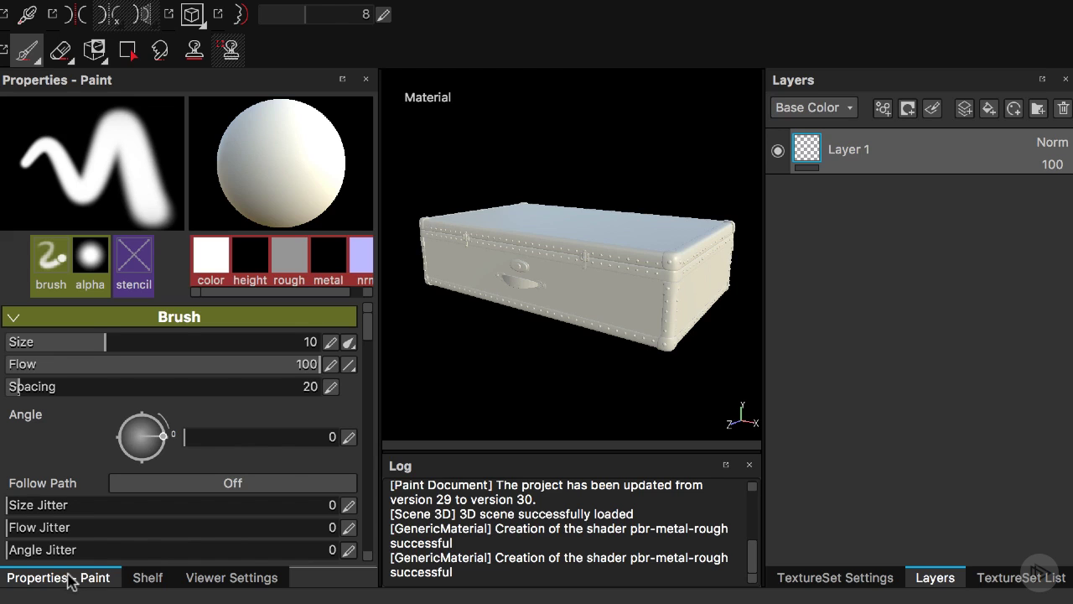
click(146, 582)
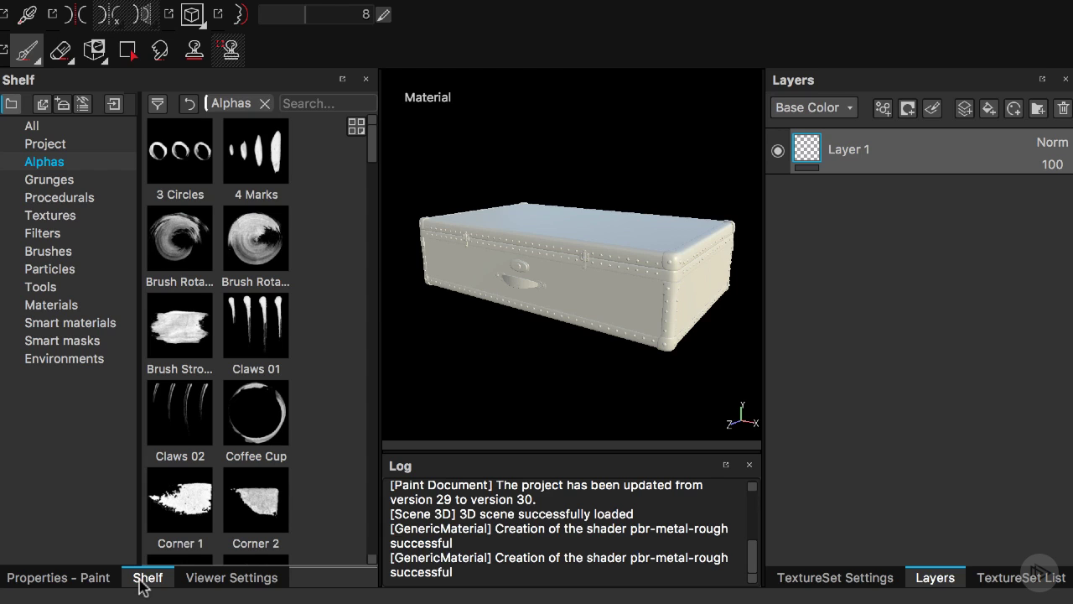
click(226, 578)
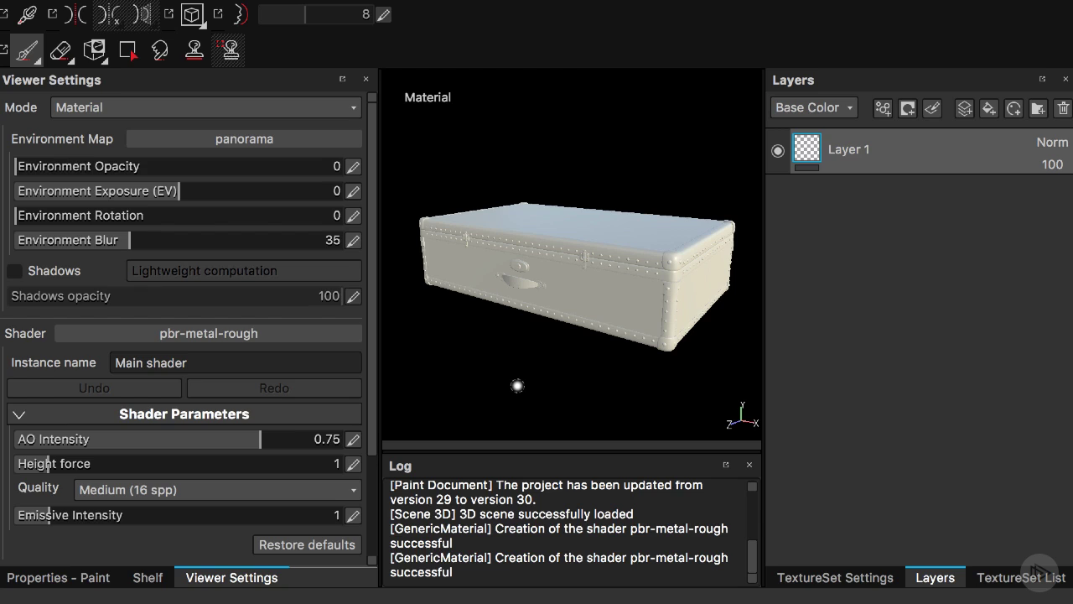
- Compare the split 3D/2D, 3D-only and 2D-only views of the trunk, ending in the 3D-only view
key(F1)
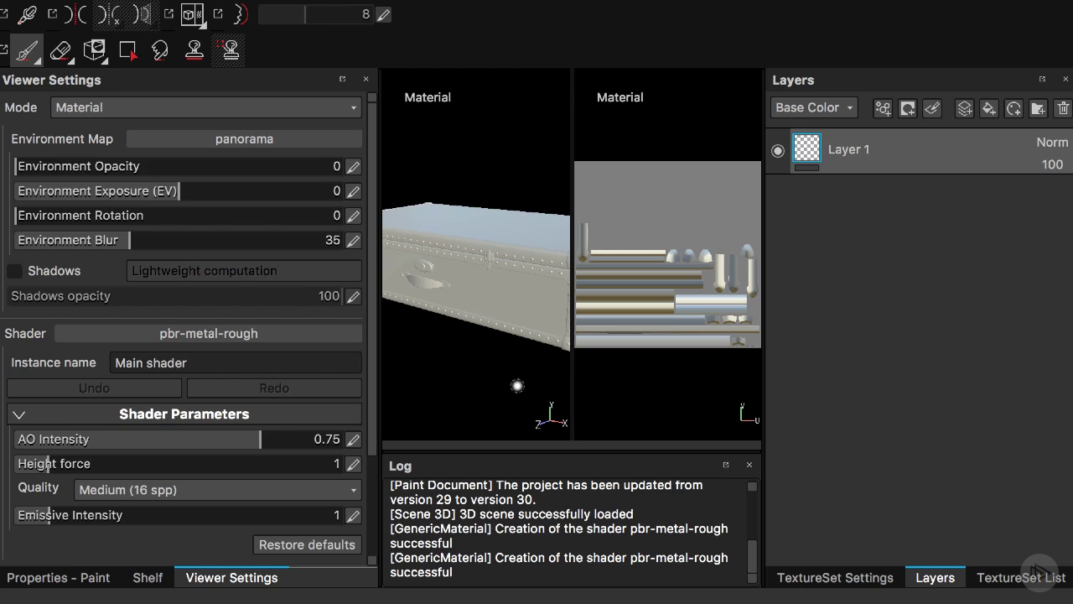
key(F2)
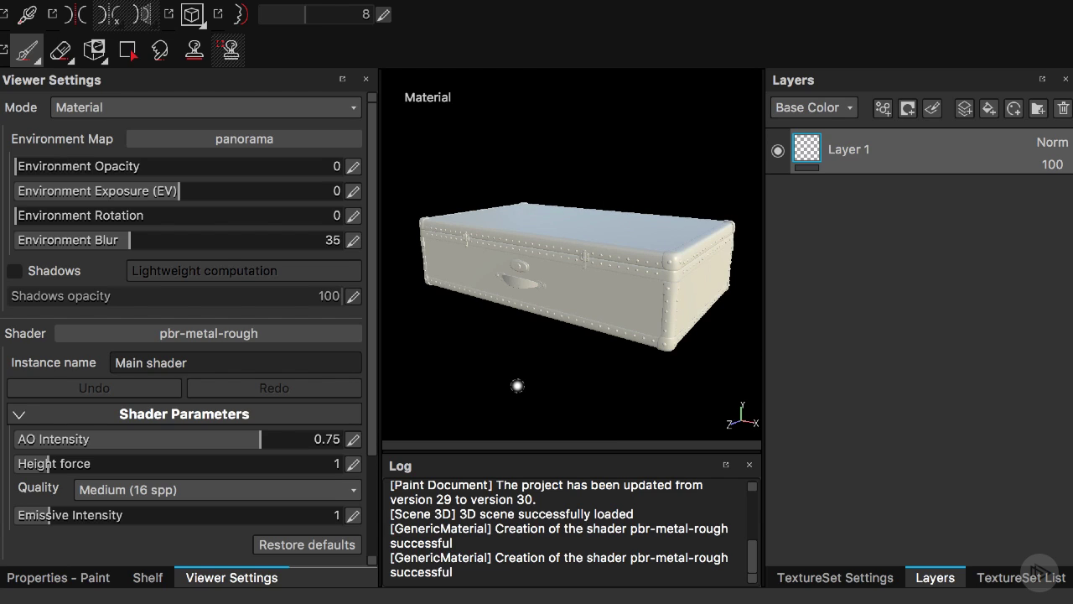
key(F3)
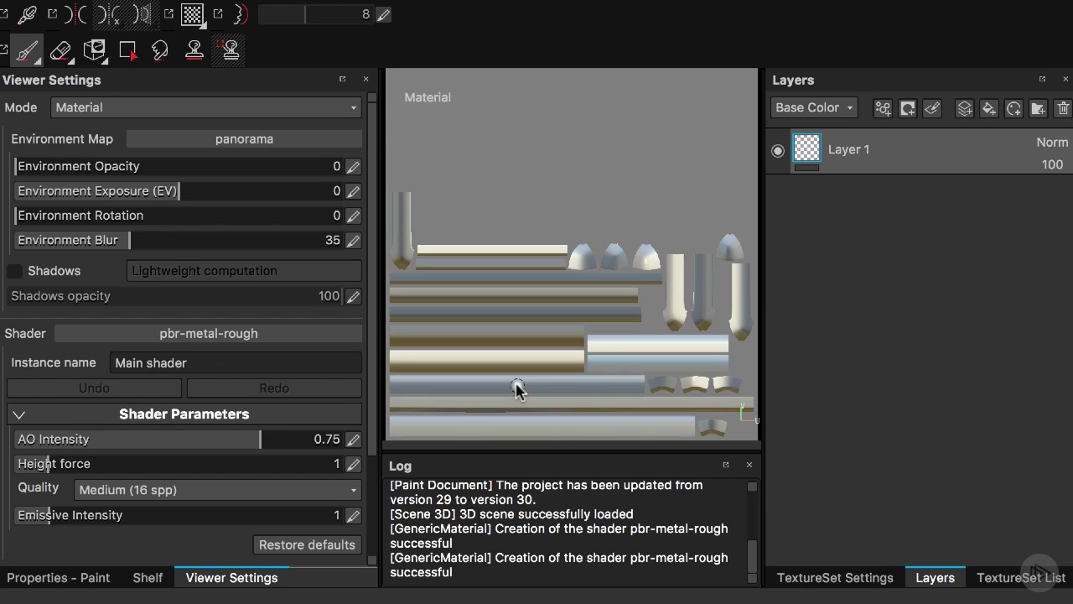
key(F2)
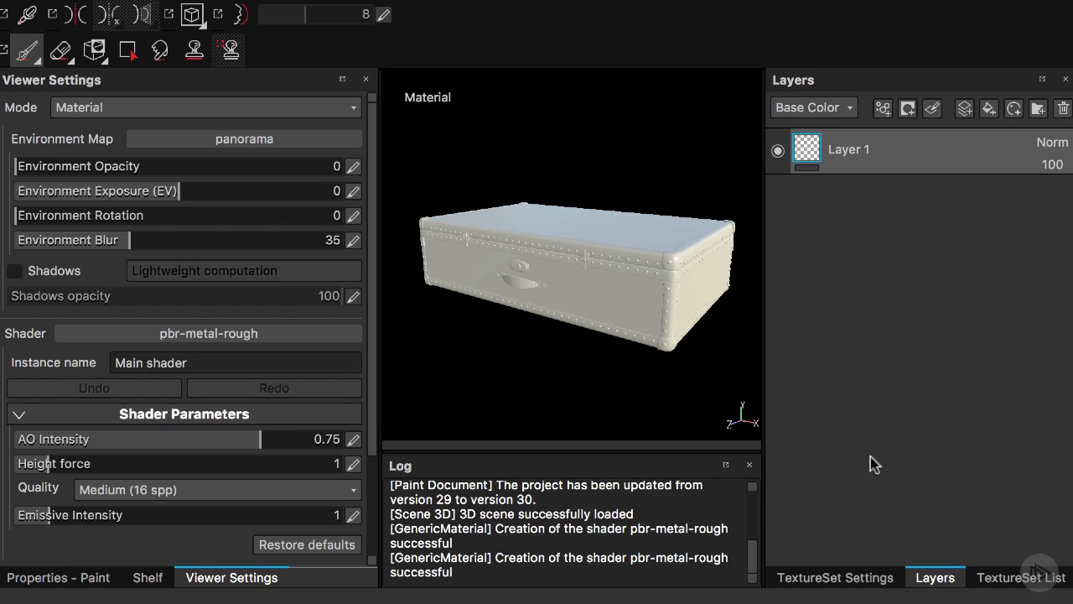
- Examine the texture set settings, the blending modes of Layer 1 and the layer channel choices without changing them
click(815, 581)
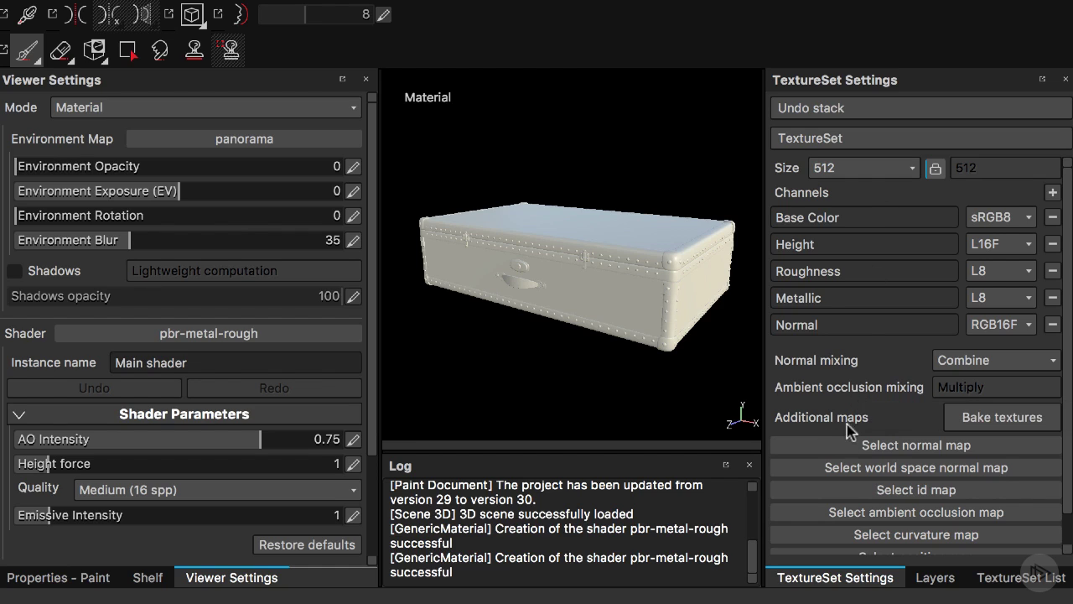
click(947, 584)
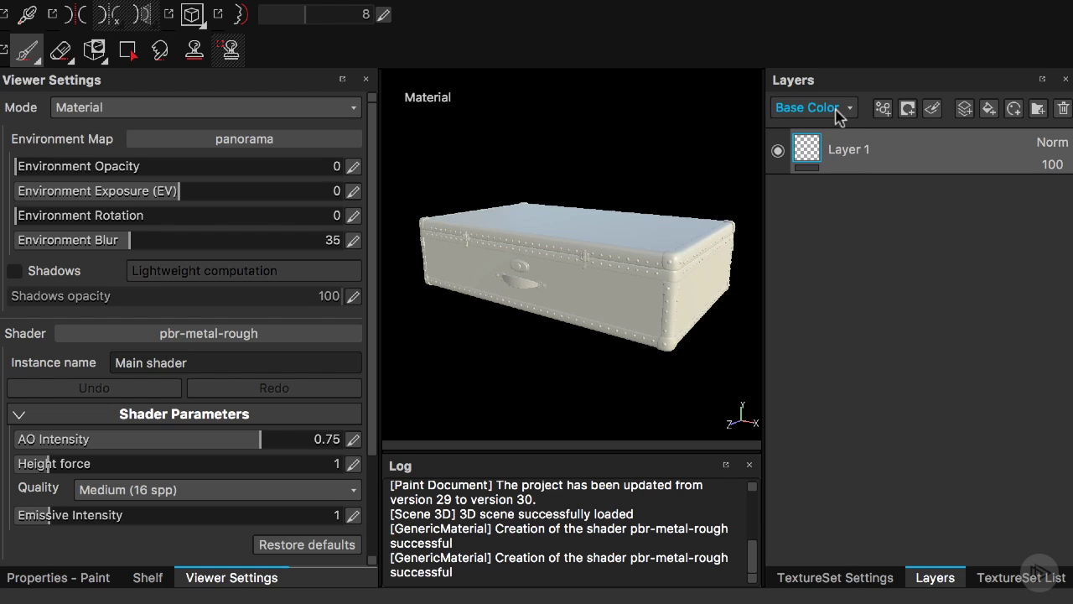
click(1048, 144)
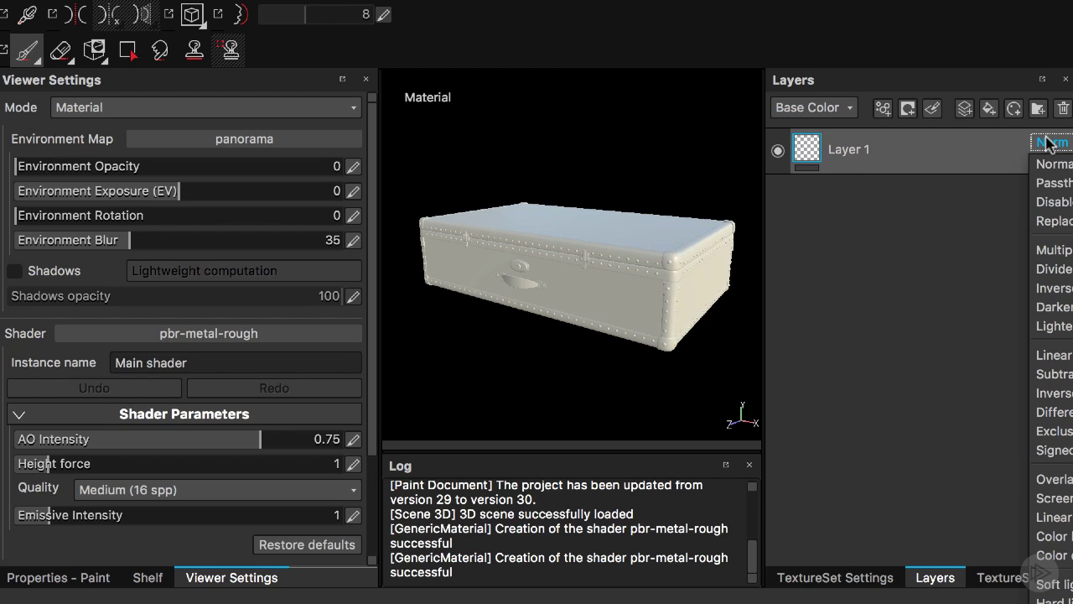
click(892, 283)
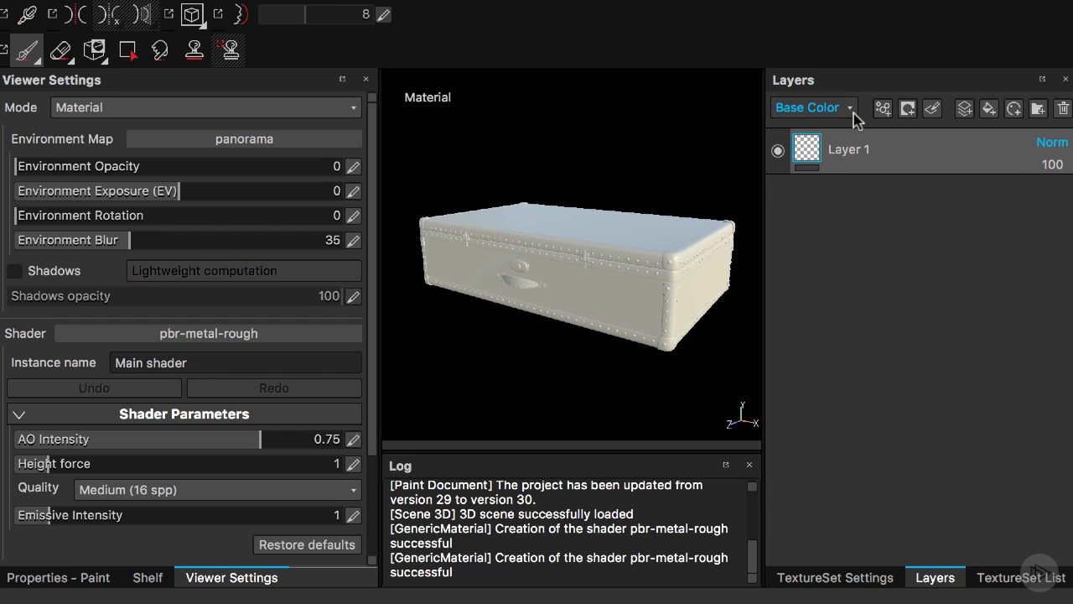
click(853, 113)
click(994, 497)
- Hide and show each texture set in turn, from borders to screws, to identify the trunk part it covers
click(1021, 578)
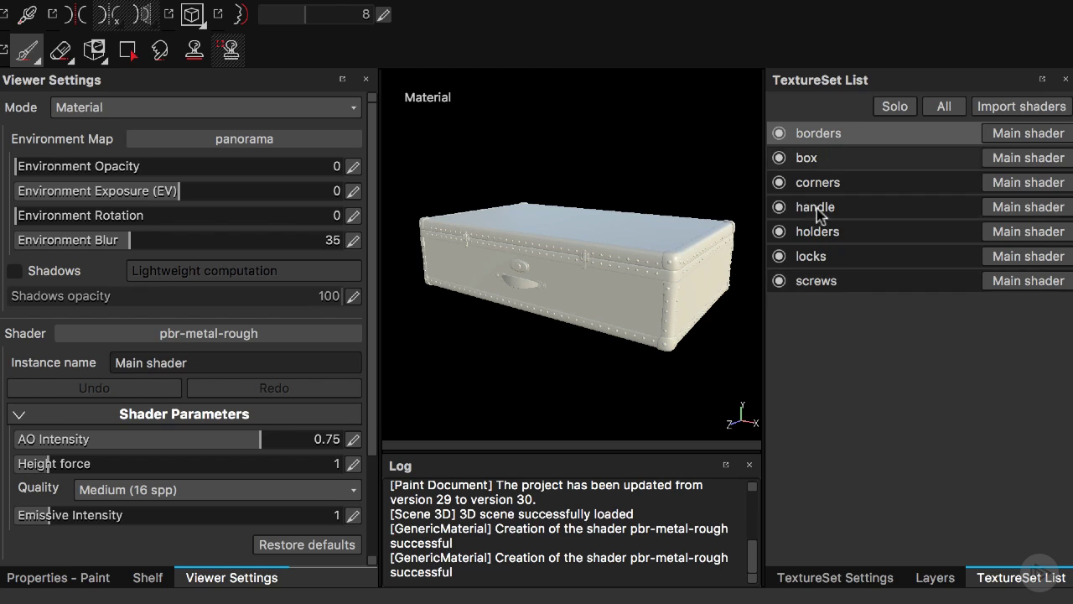
click(779, 134)
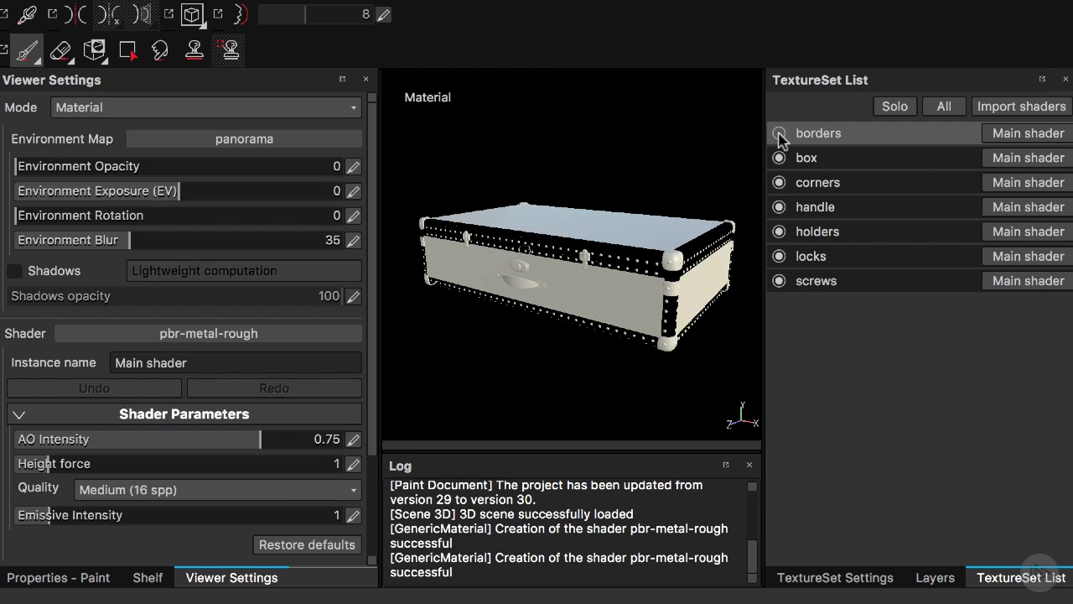
click(779, 134)
click(778, 158)
click(779, 158)
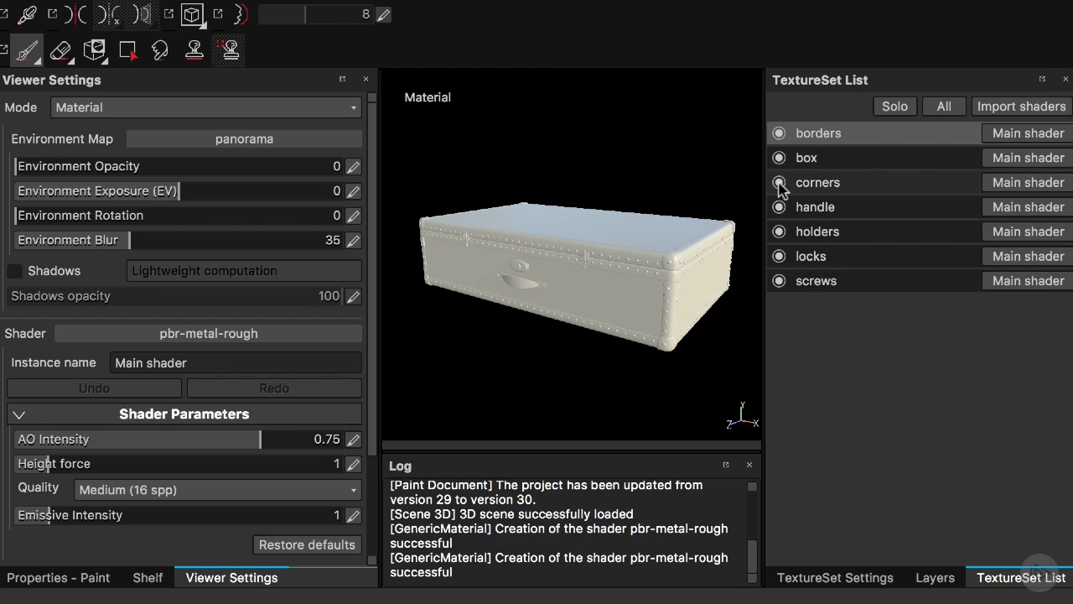
click(779, 183)
click(779, 183)
click(779, 207)
click(779, 207)
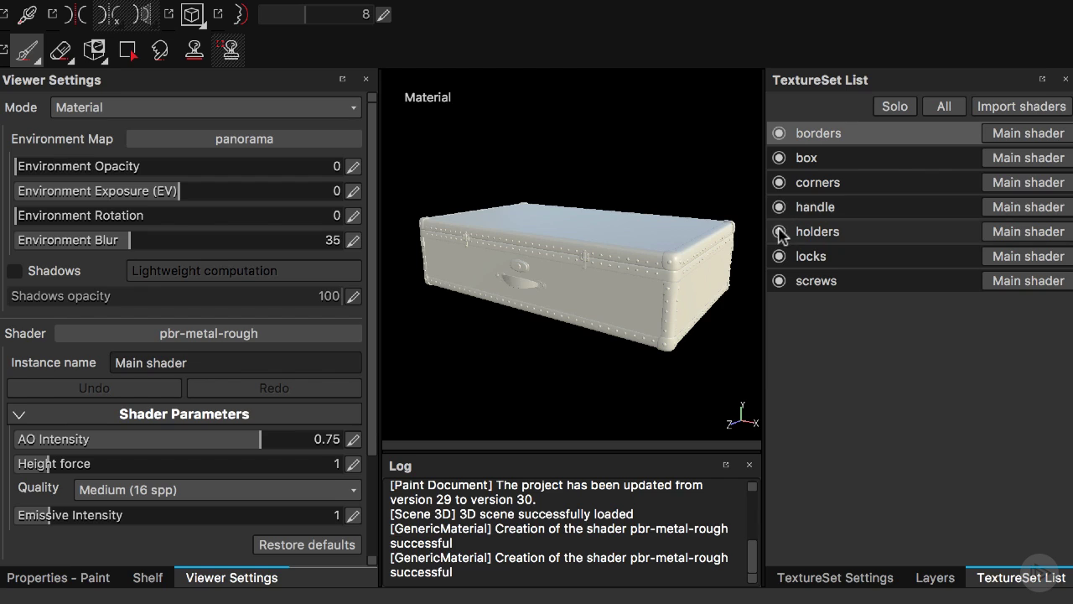
click(779, 232)
click(779, 232)
click(779, 255)
click(779, 255)
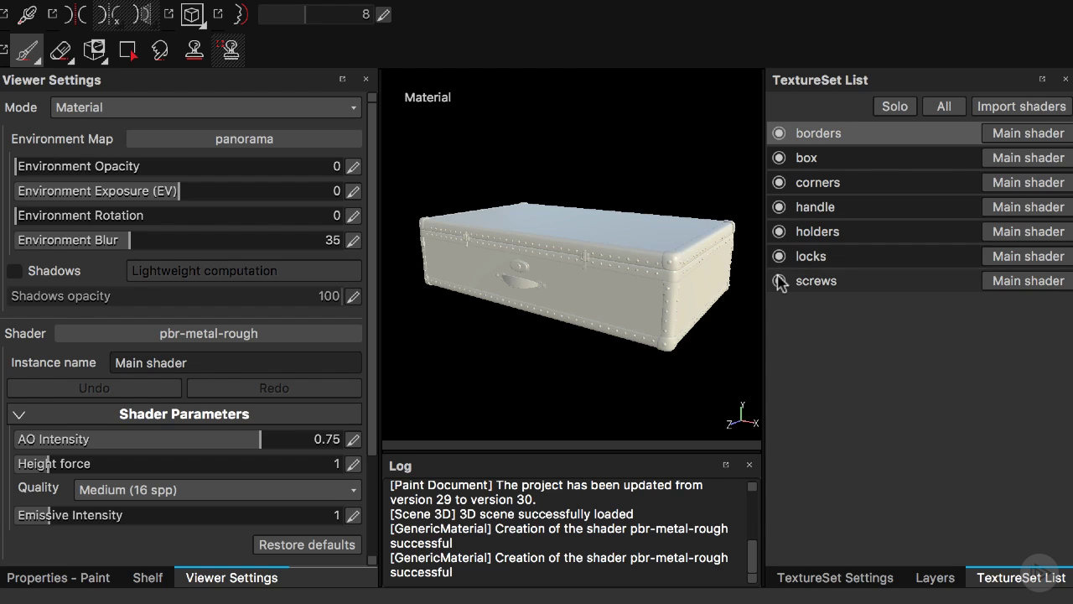
click(779, 282)
click(778, 282)
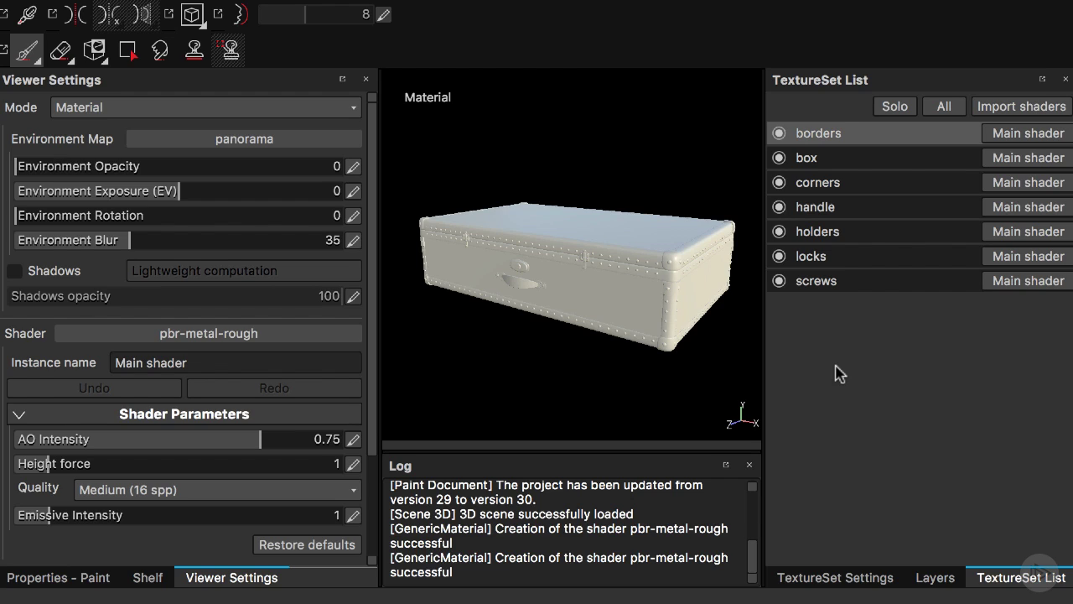
- Add a Specular channel to the borders texture set and to the box texture set
click(867, 579)
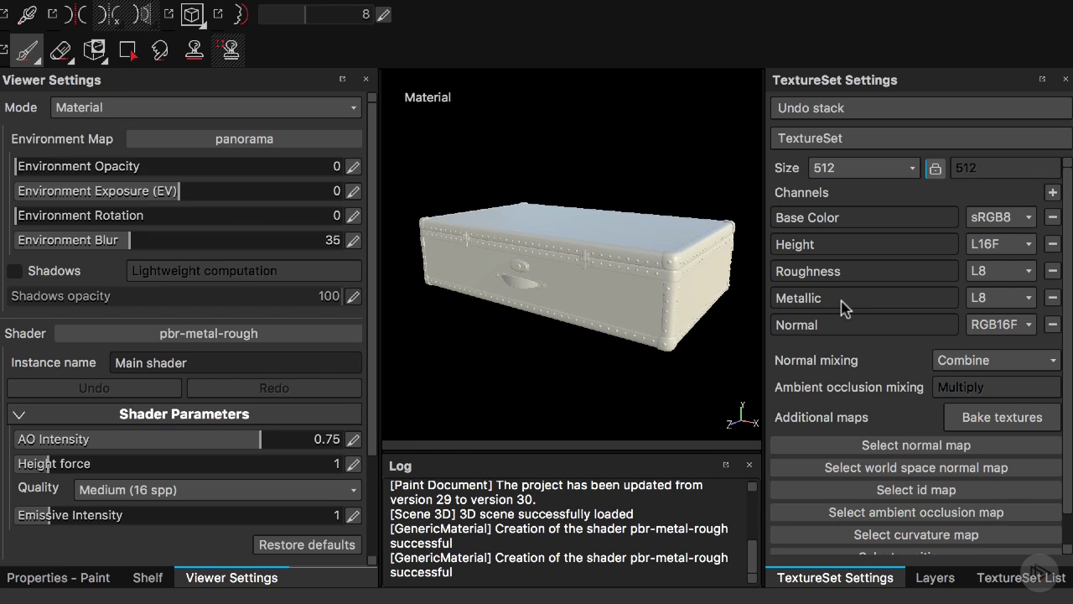
click(1052, 193)
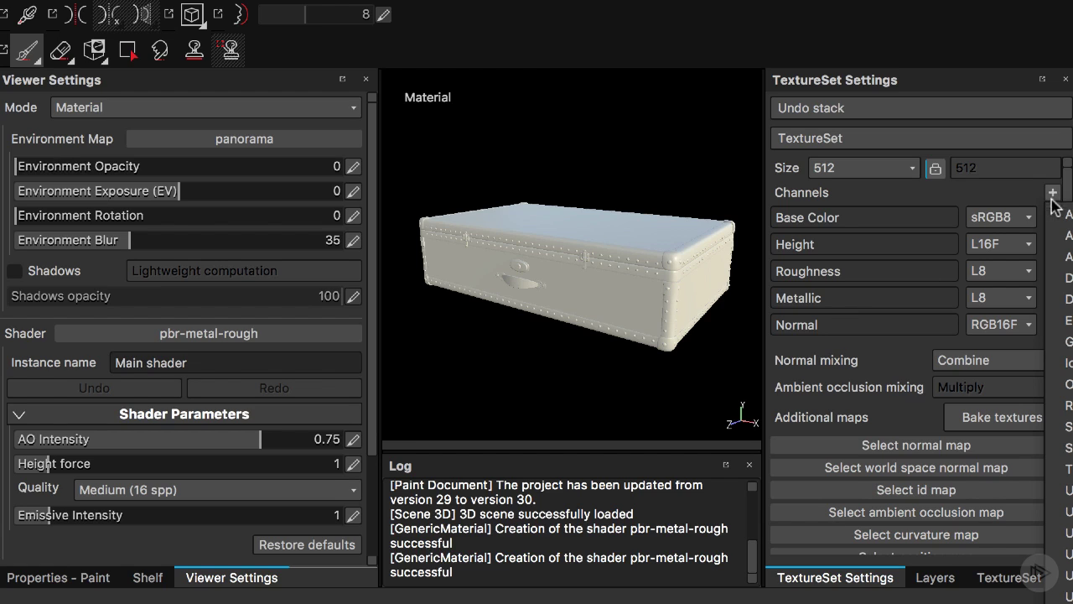
click(1067, 427)
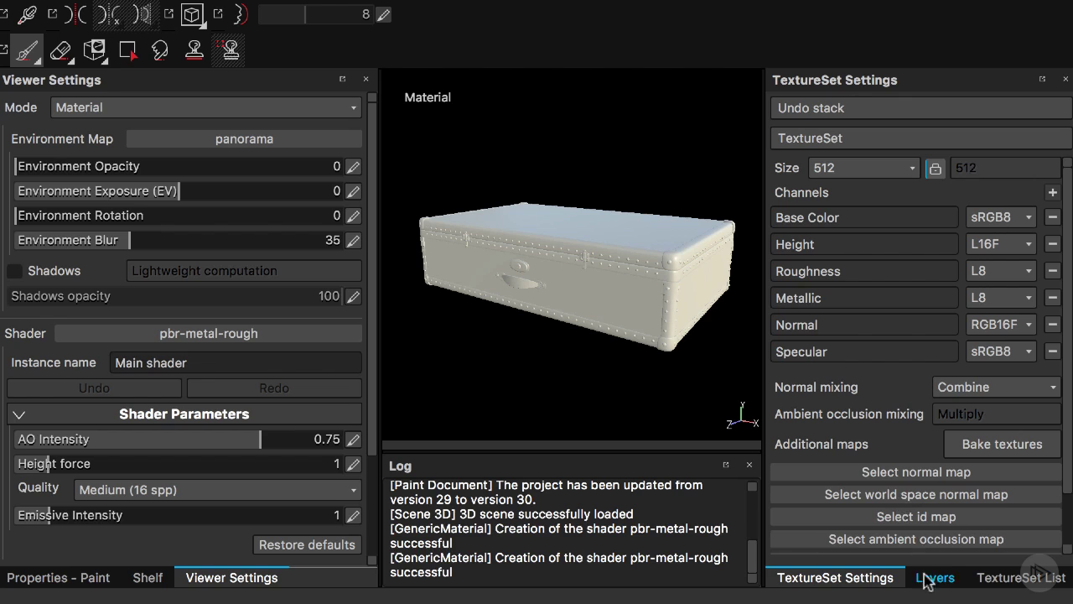
click(993, 578)
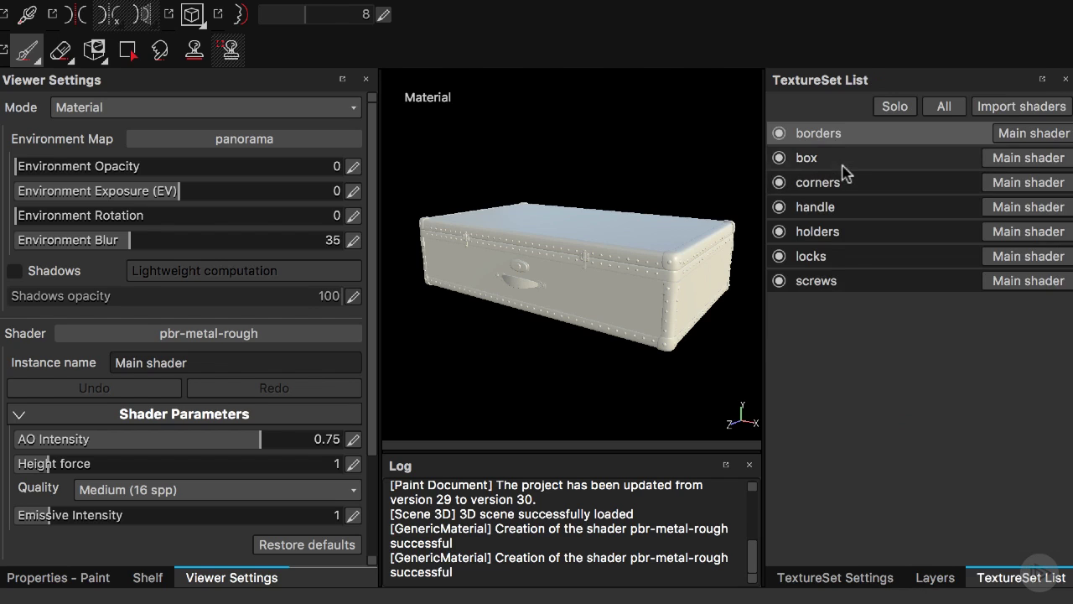
click(849, 578)
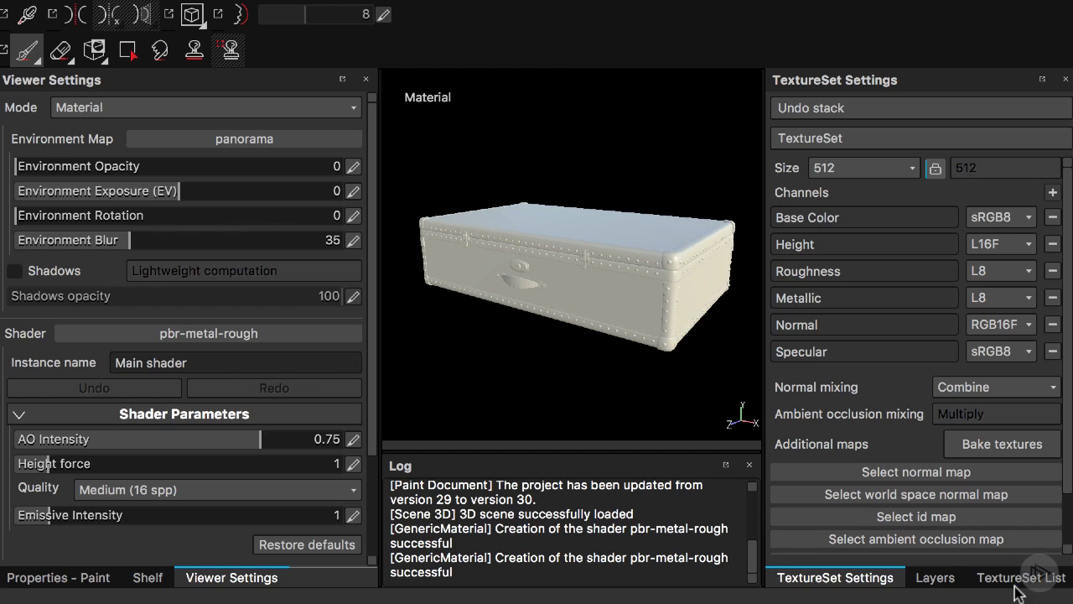
- Select the corners texture set and add a Specular channel to it
click(1018, 581)
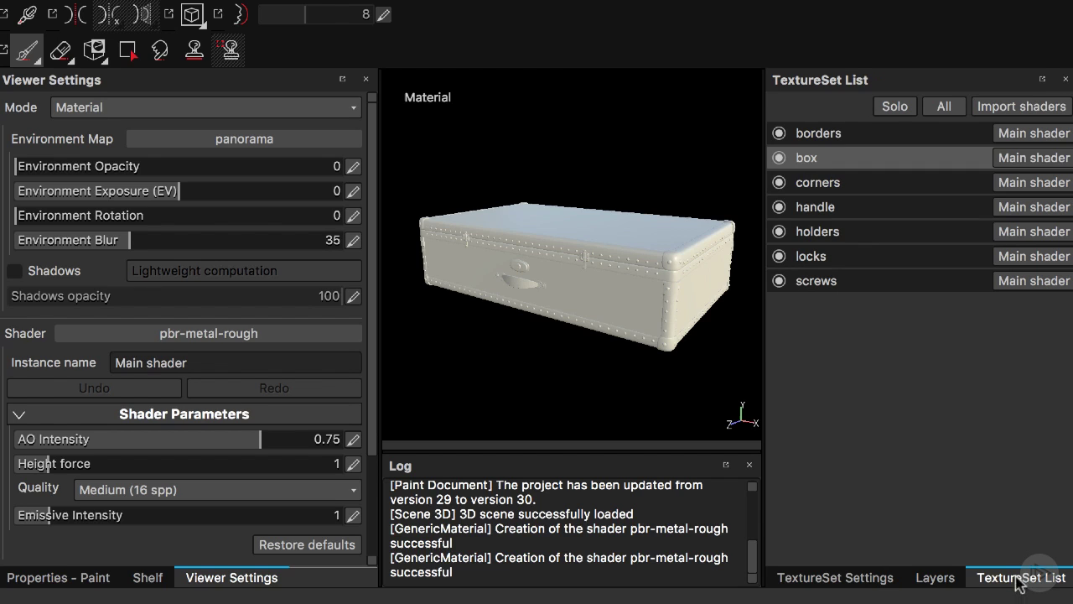
click(922, 192)
click(842, 578)
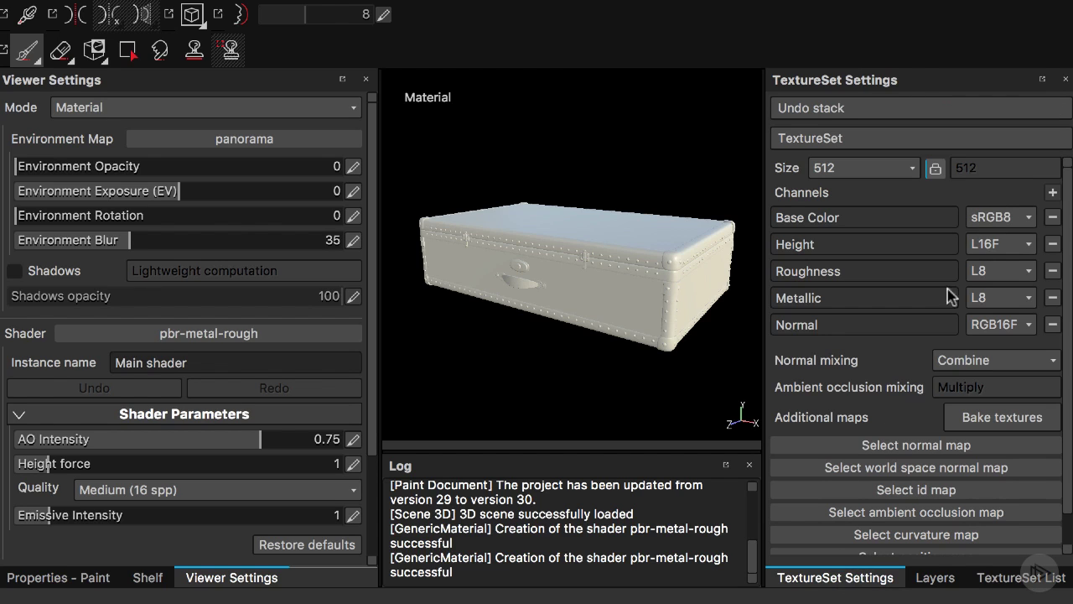
click(1052, 193)
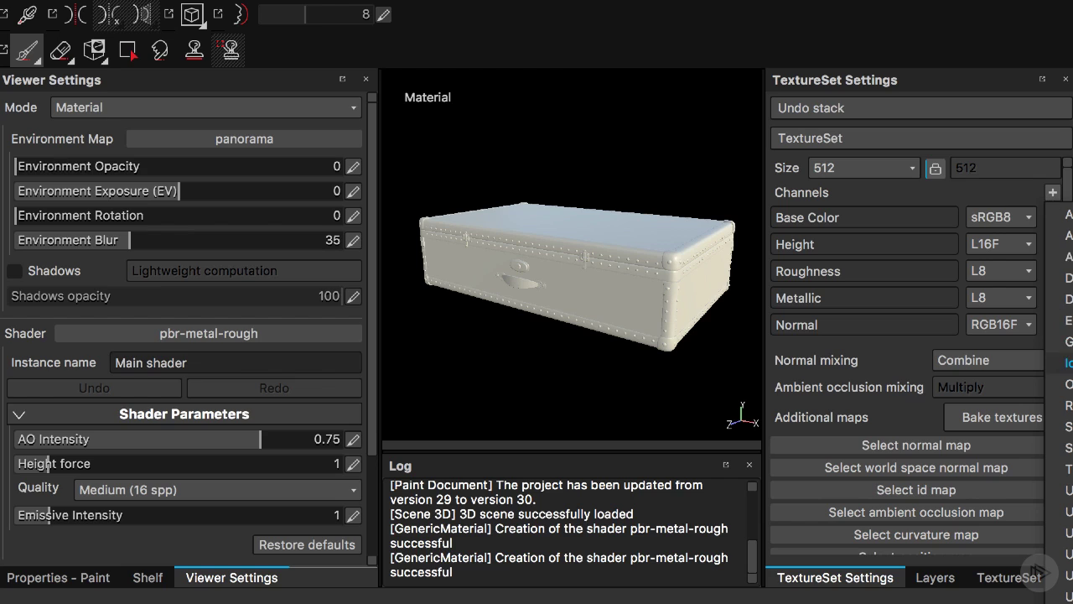
click(1067, 427)
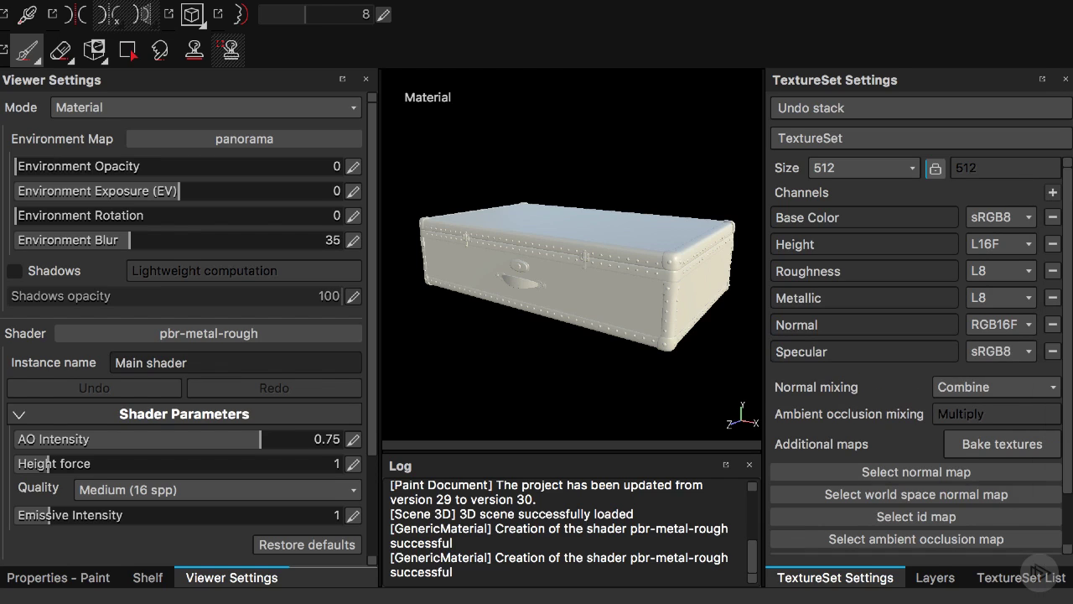
- Select the handle texture set and add a Specular channel to it
click(989, 578)
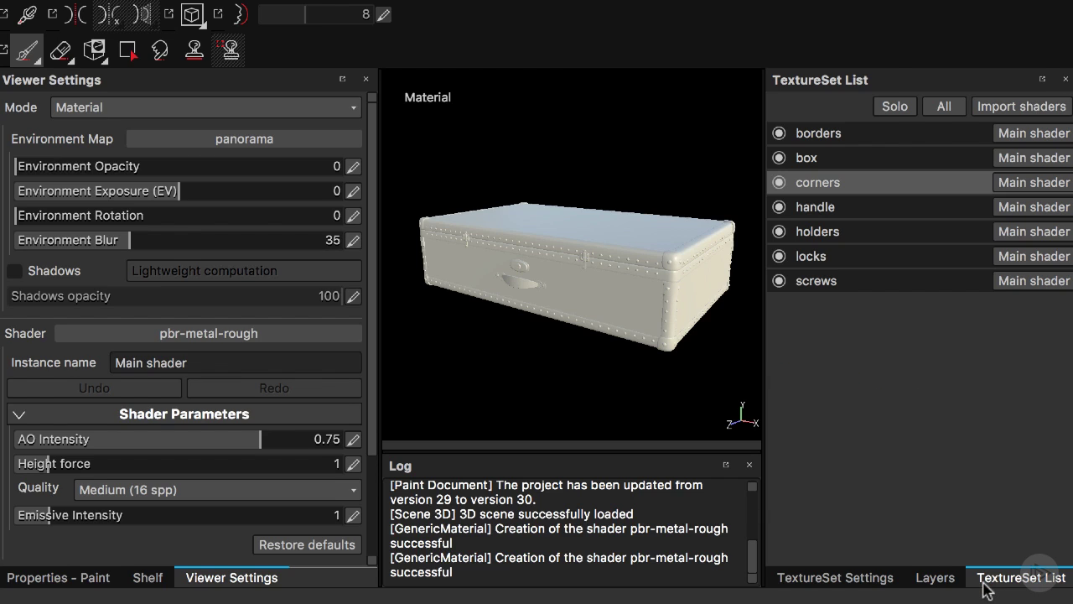
click(846, 208)
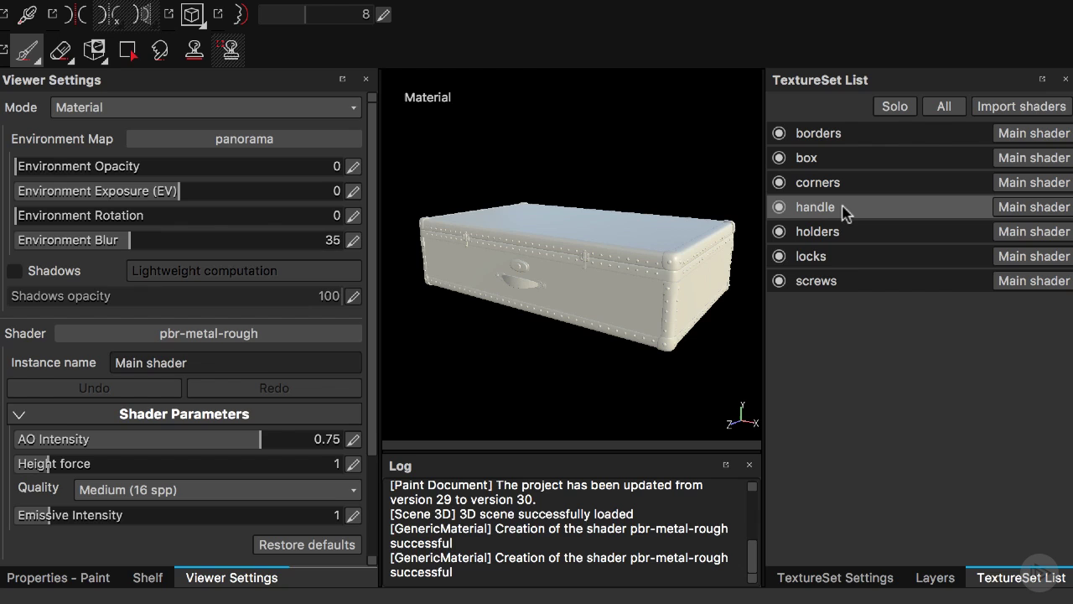
click(842, 579)
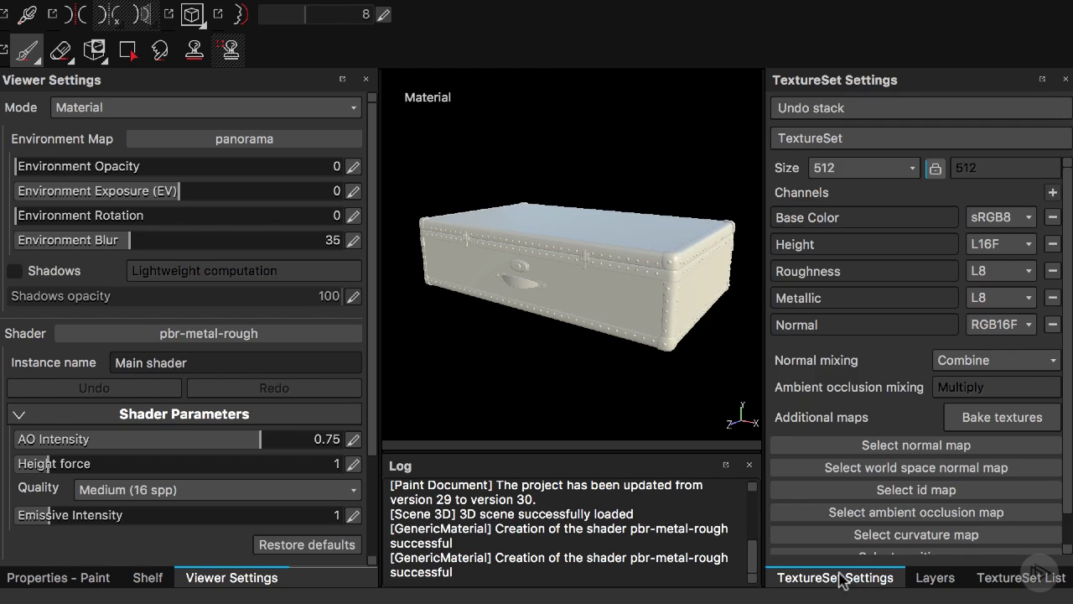
click(1053, 193)
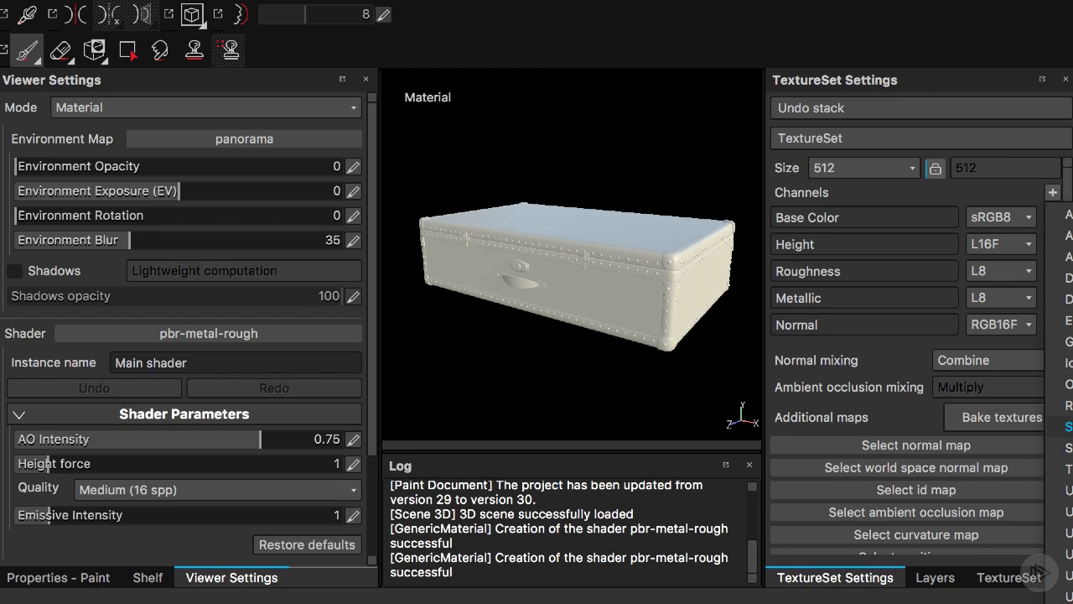
click(1058, 427)
- Select the holders texture set and add a Specular channel to it
click(1021, 578)
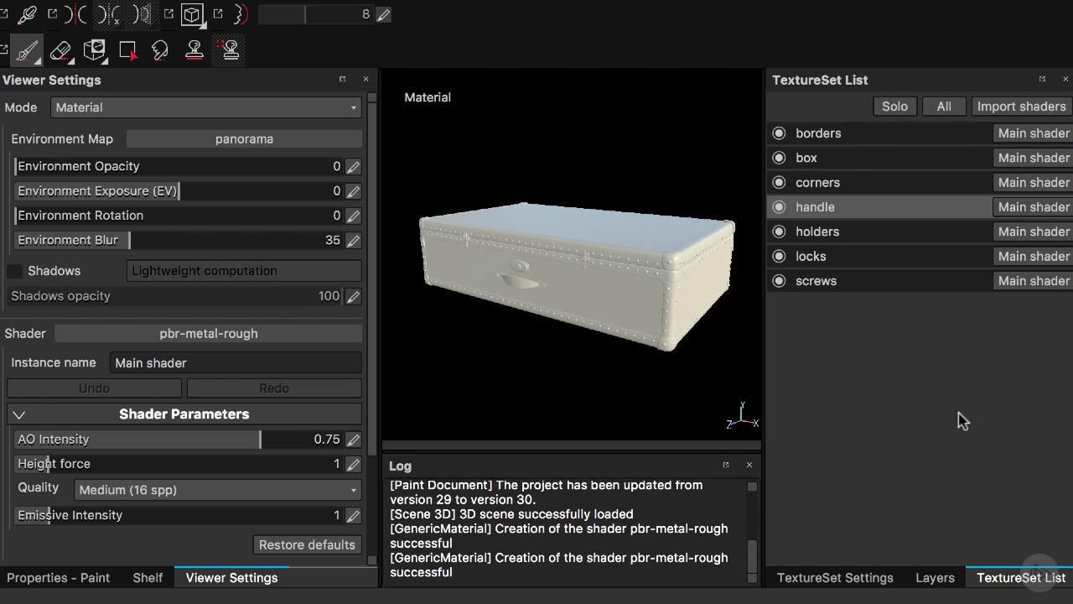
click(836, 238)
click(847, 579)
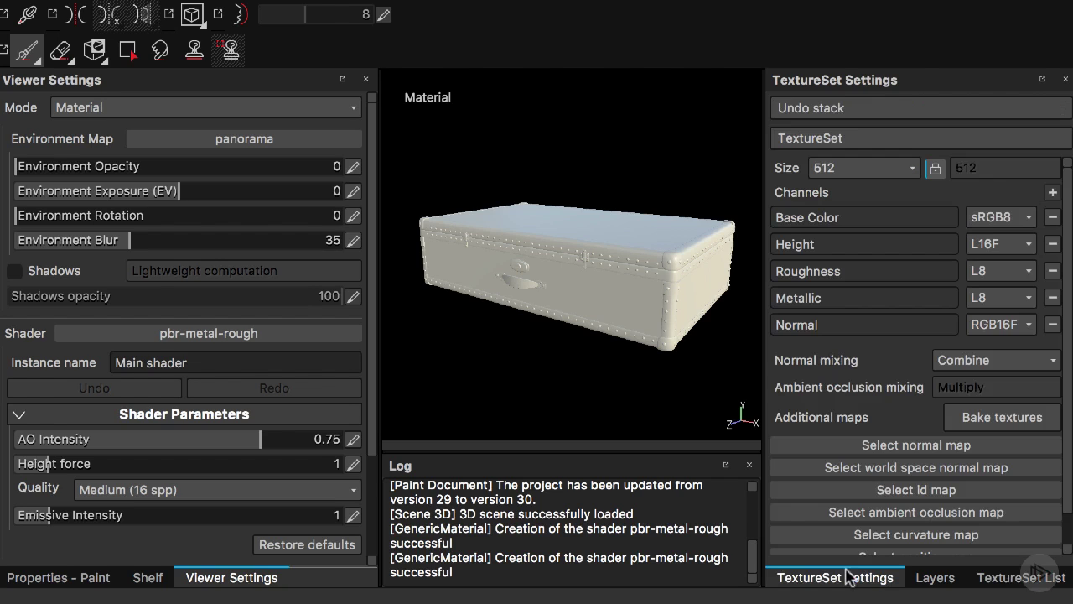
click(1053, 192)
click(1058, 427)
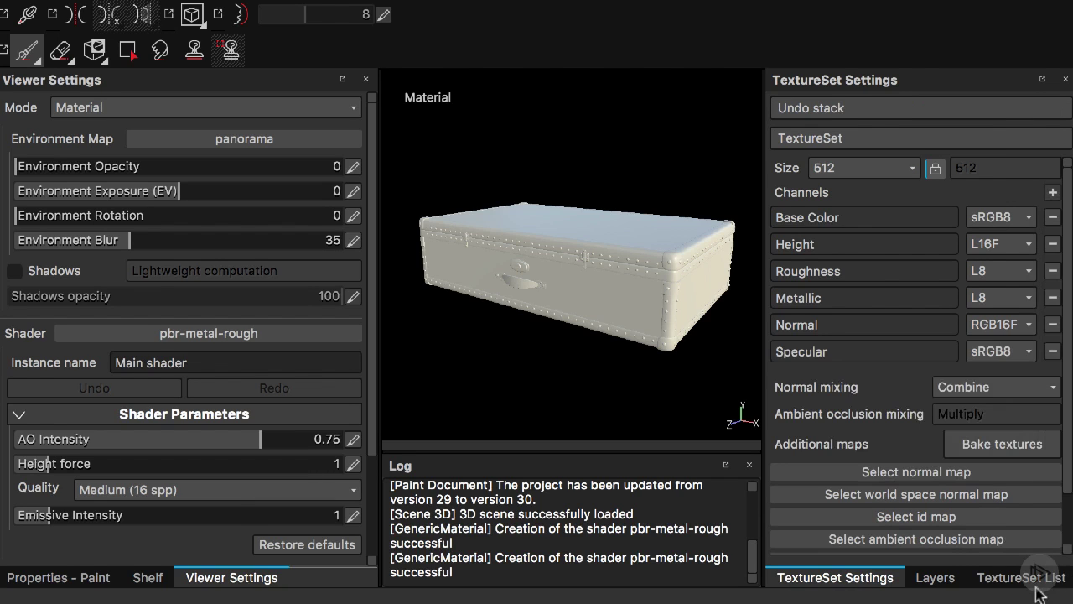
- Select the locks texture set and add a Specular channel to it
click(1039, 586)
click(881, 258)
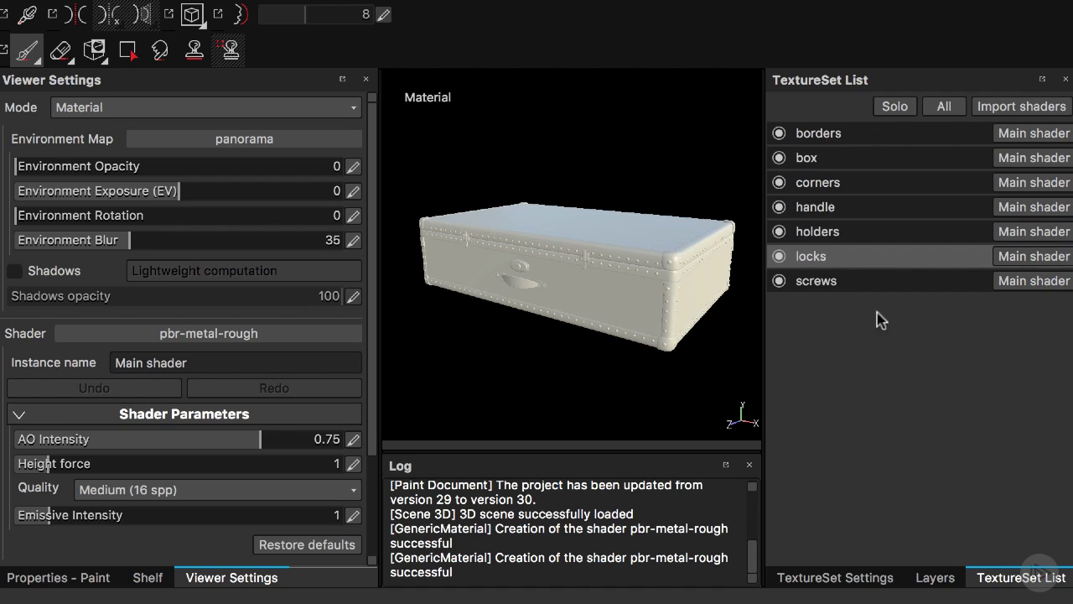
click(851, 578)
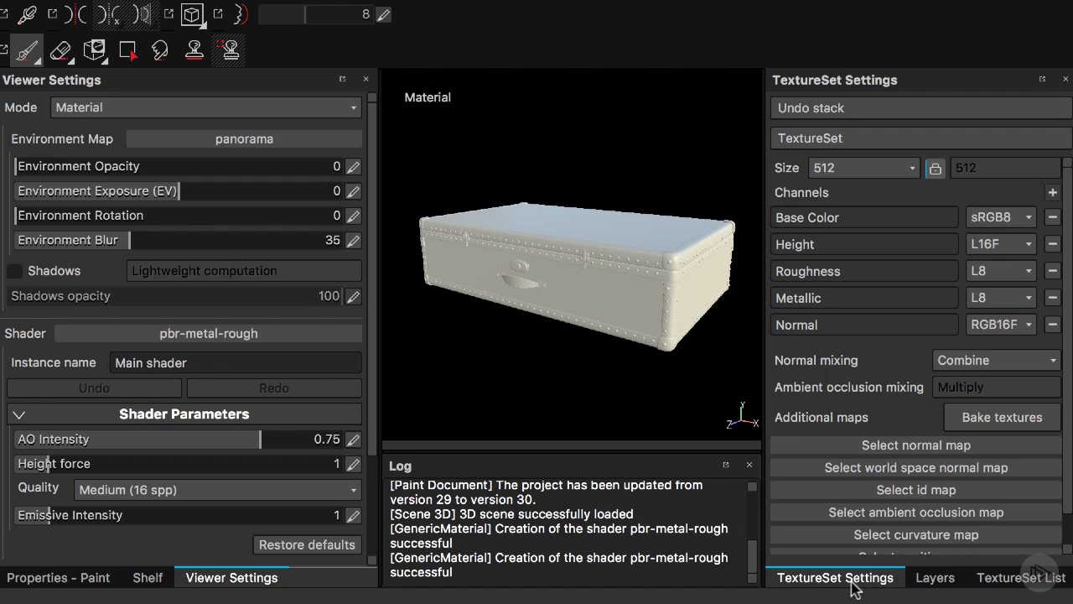
click(1053, 193)
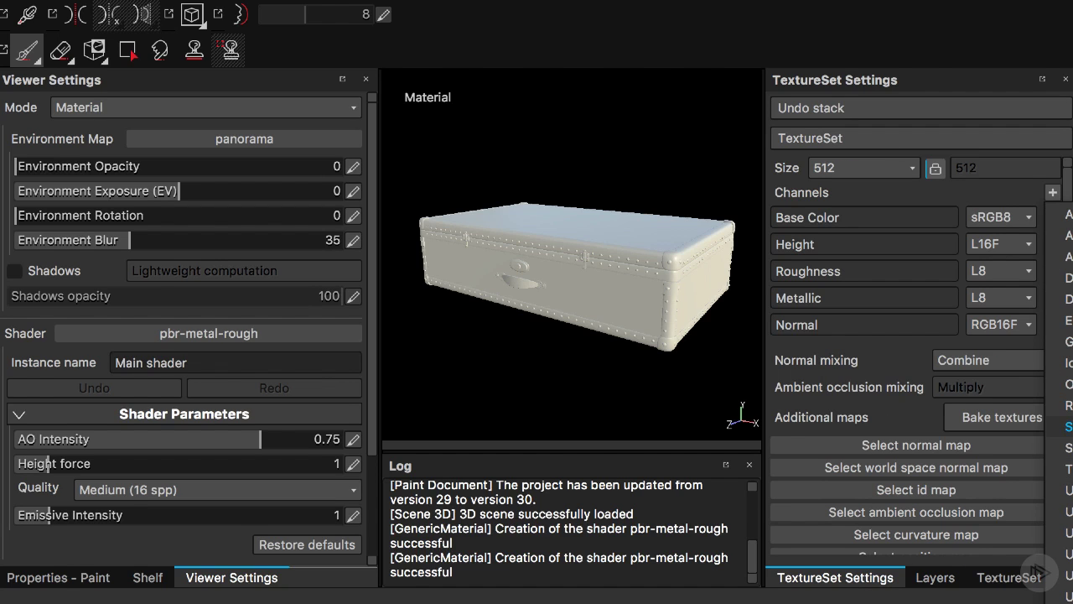
click(1061, 426)
- Select the screws texture set and add a Specular channel to it
click(1048, 579)
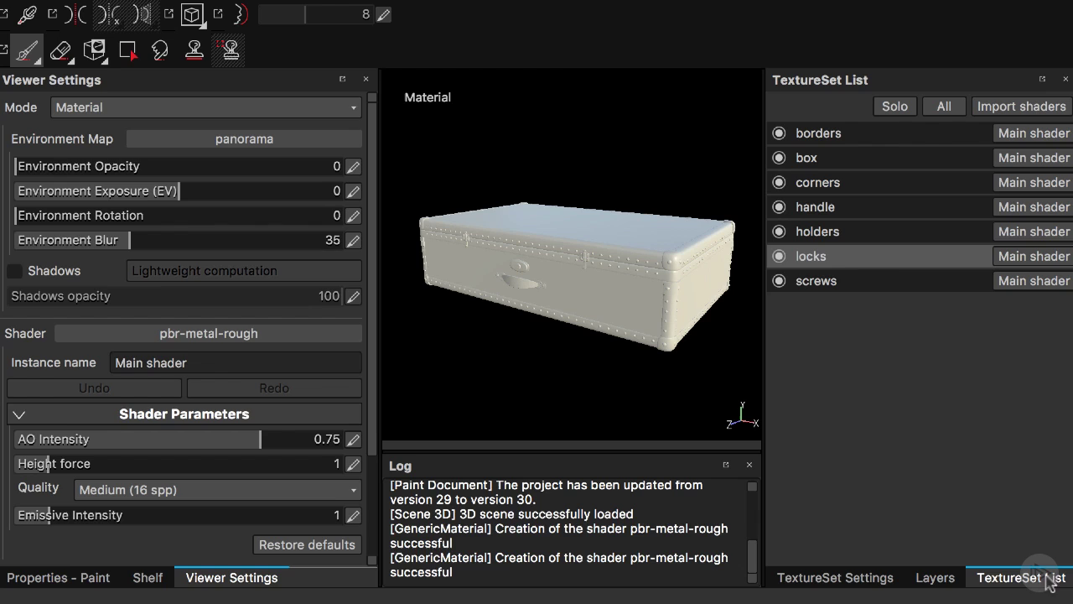
click(874, 283)
click(829, 575)
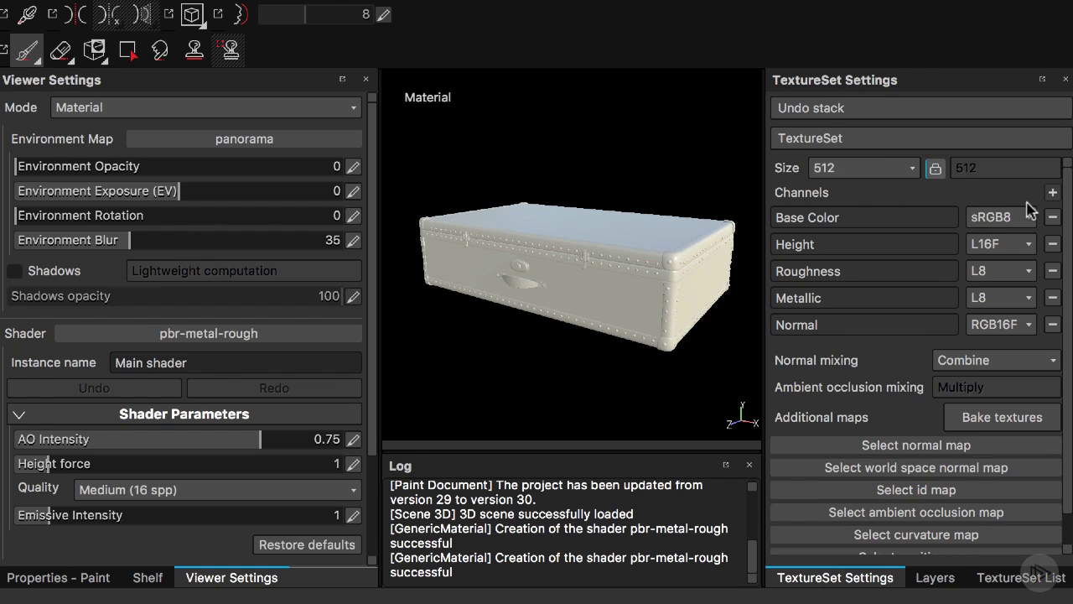
click(1052, 193)
click(1063, 404)
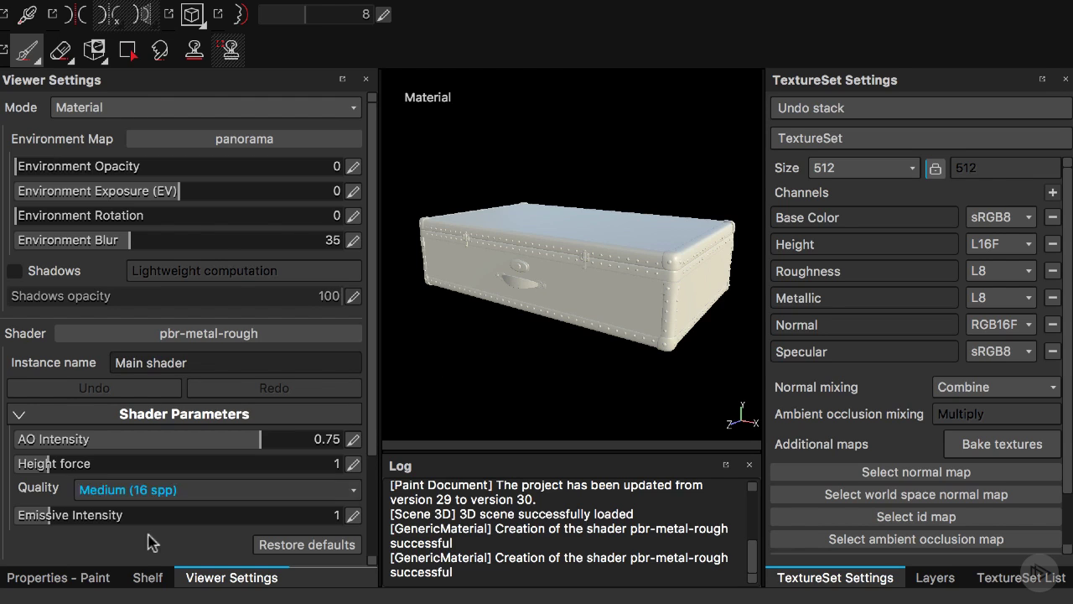
- Start a resource import and add Luxo-Jr_4000x2000_flipped.exr from the luxo-jr_hdr folder in 004_Project_Files
click(144, 577)
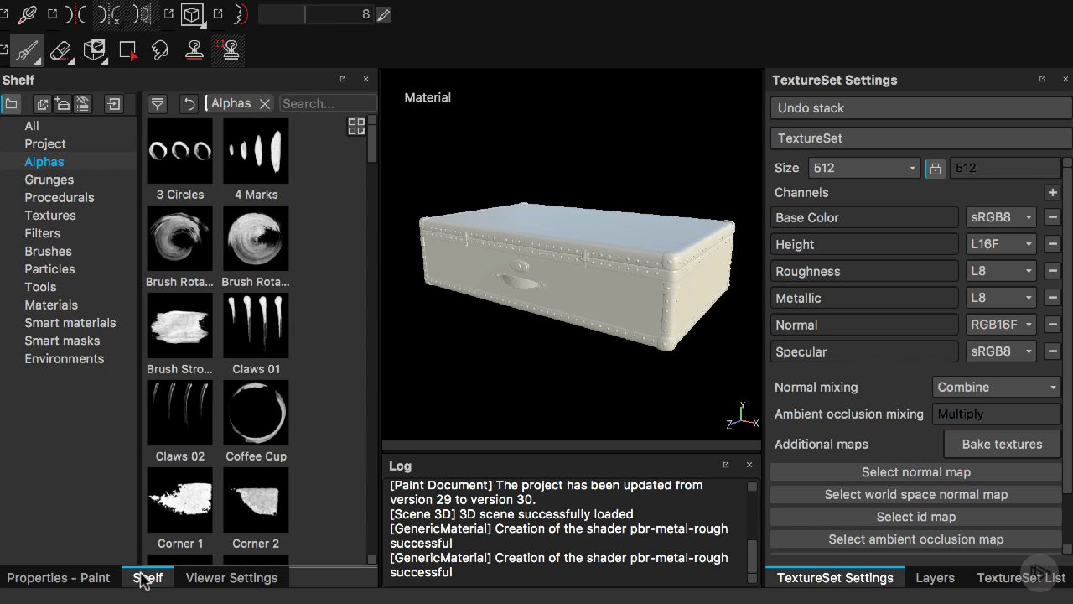
click(116, 105)
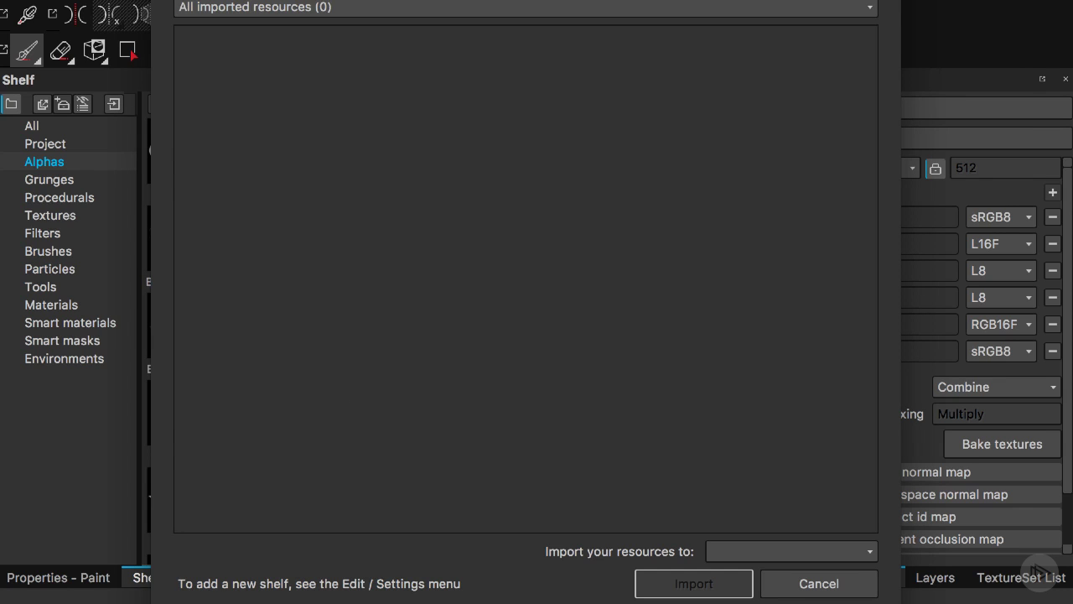
drag(494, 112, 453, 50)
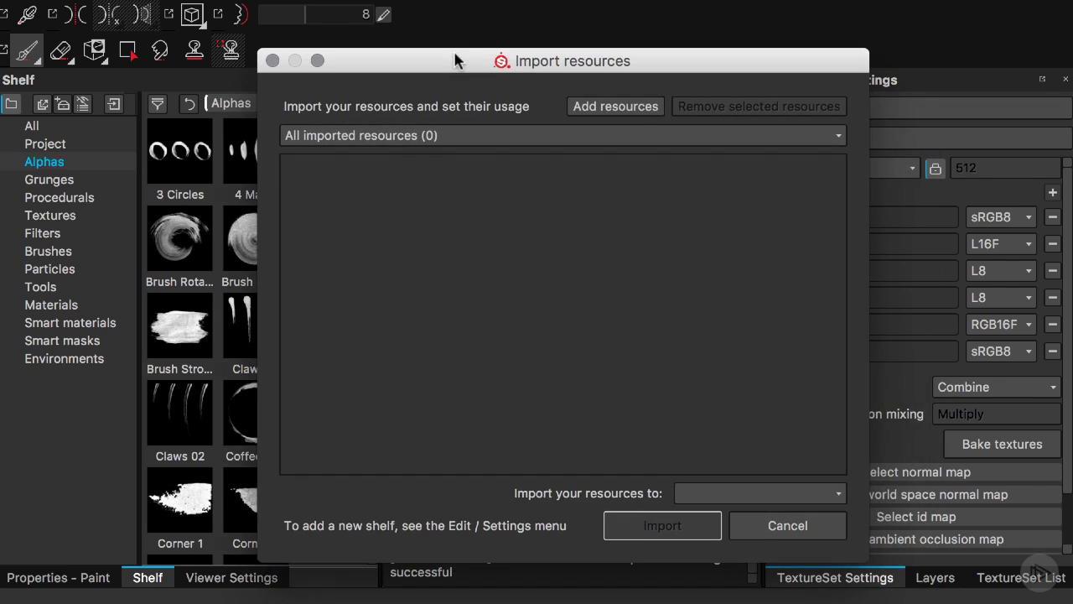
click(618, 112)
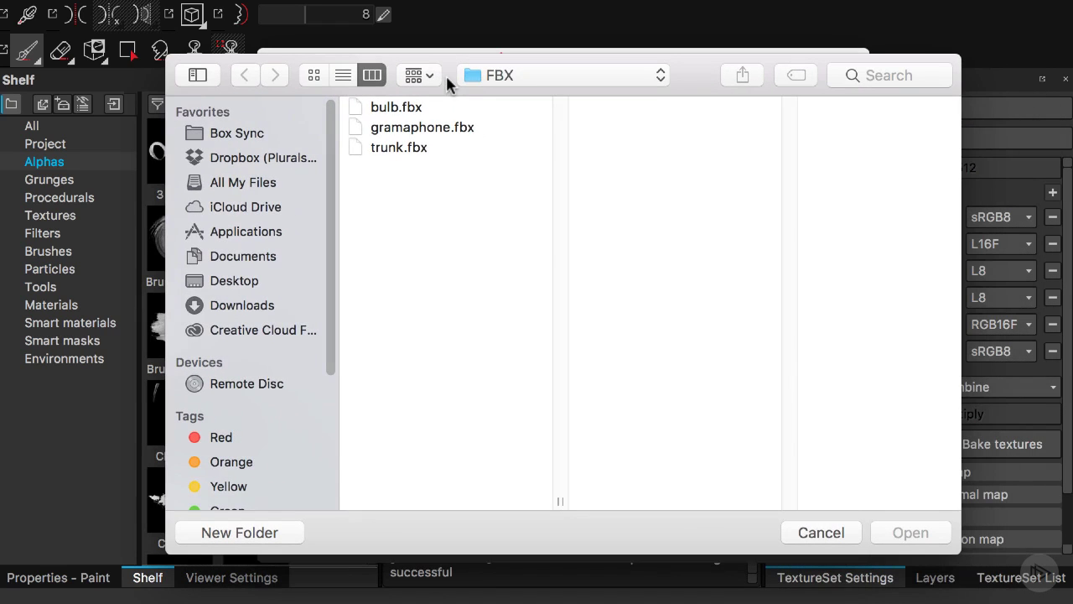
click(527, 75)
click(533, 115)
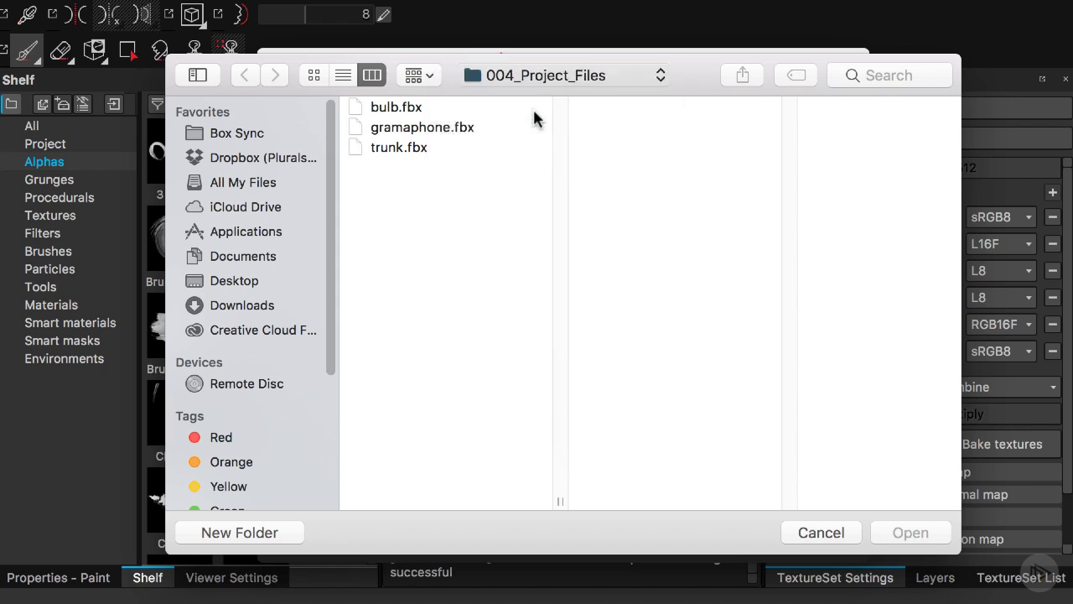
click(856, 109)
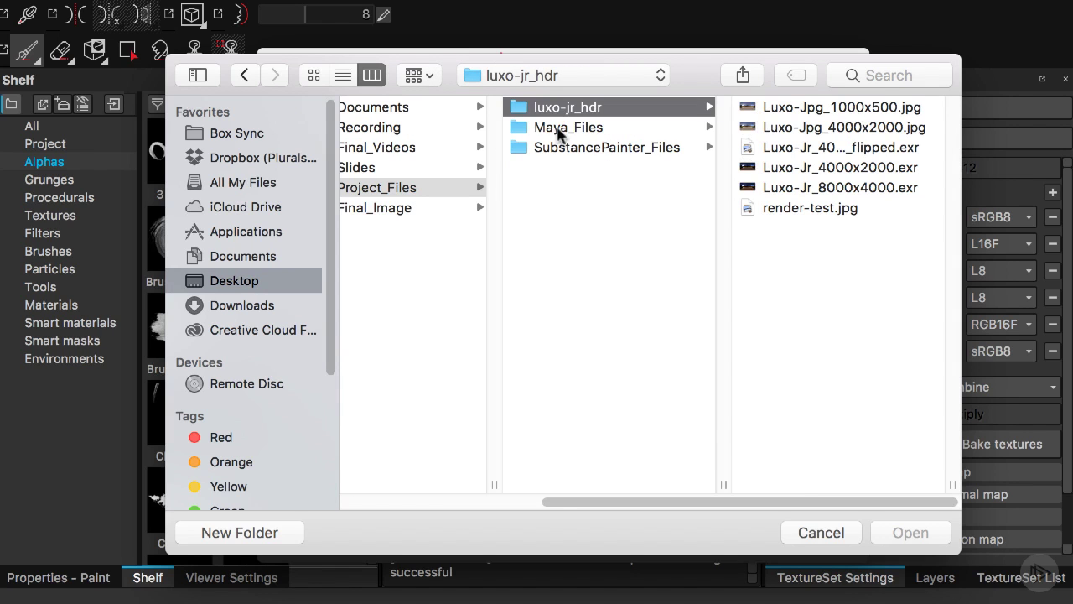
click(838, 152)
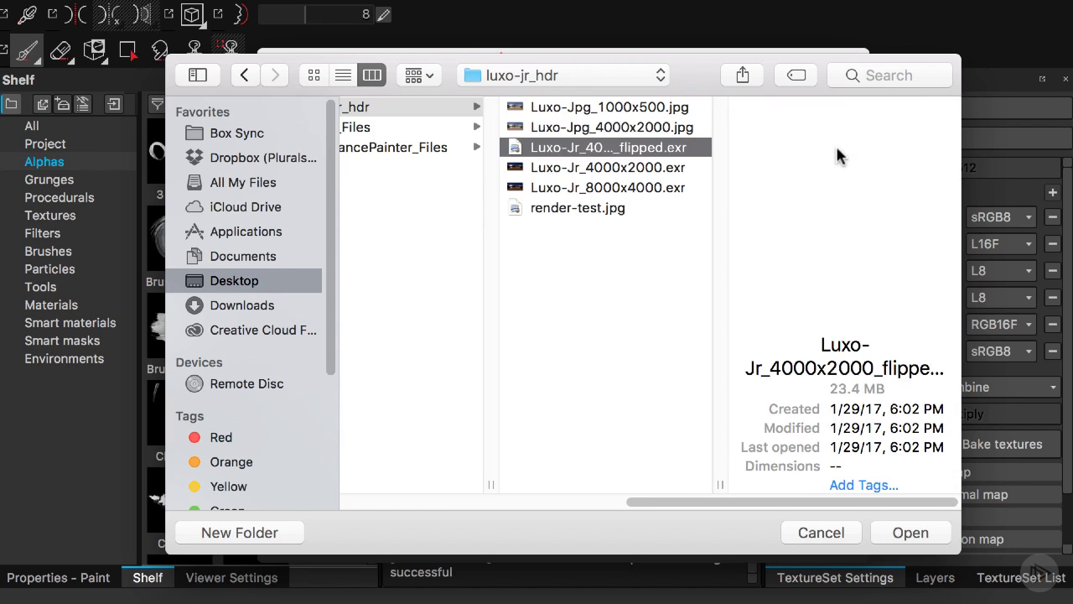
click(908, 533)
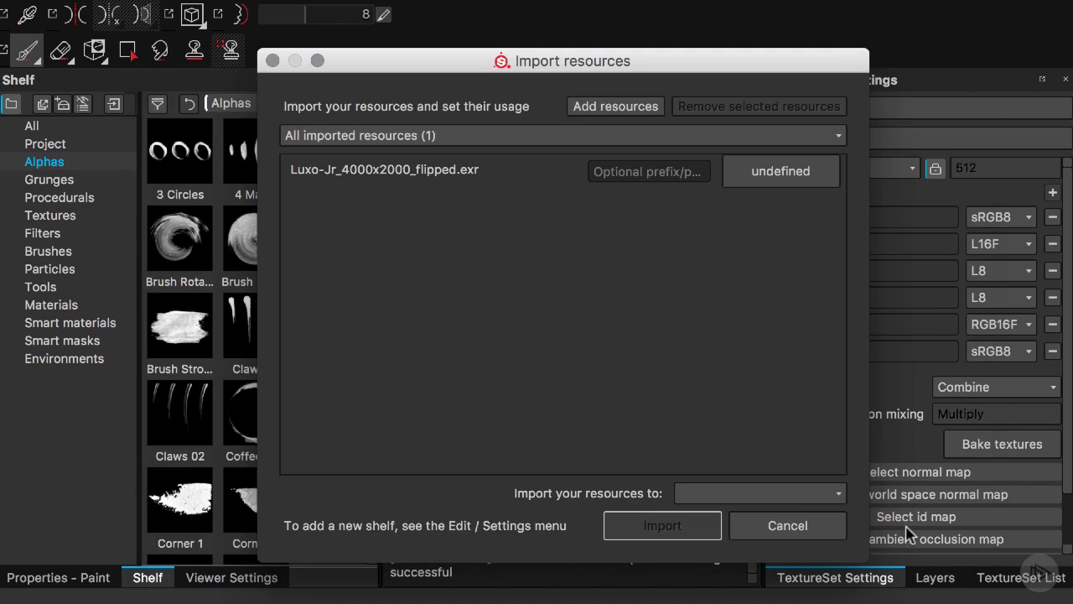
- Set the EXR file's usage to environment and import it into the current session
click(821, 172)
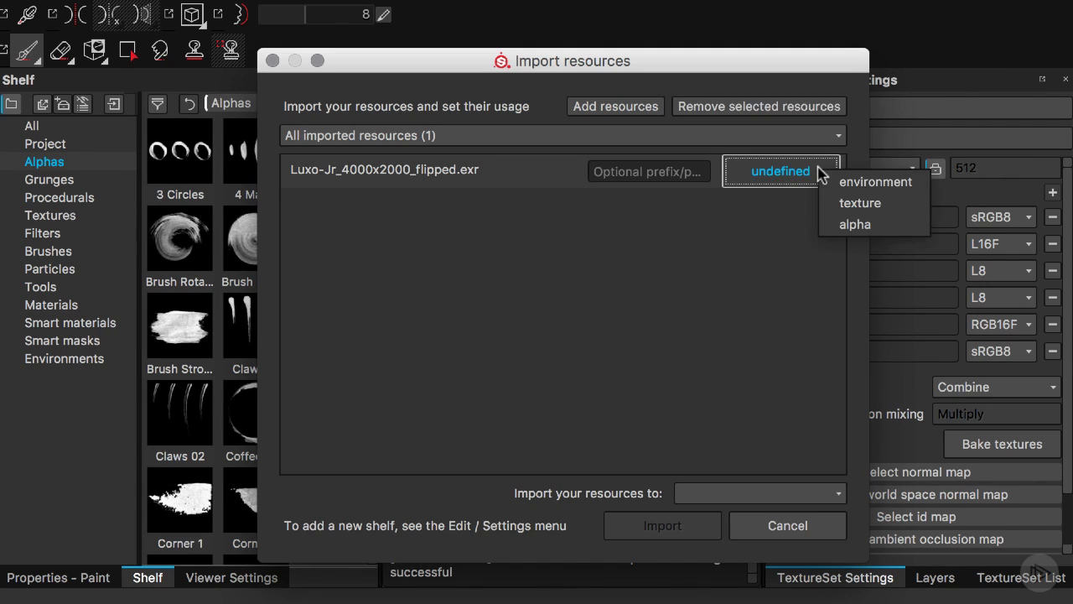
click(855, 182)
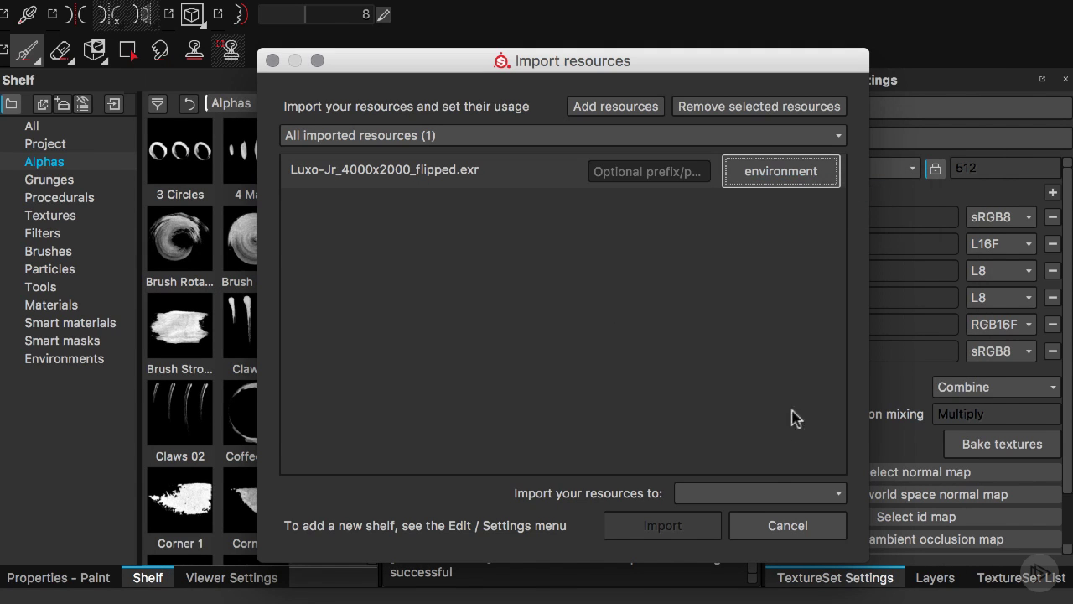
click(757, 492)
click(752, 509)
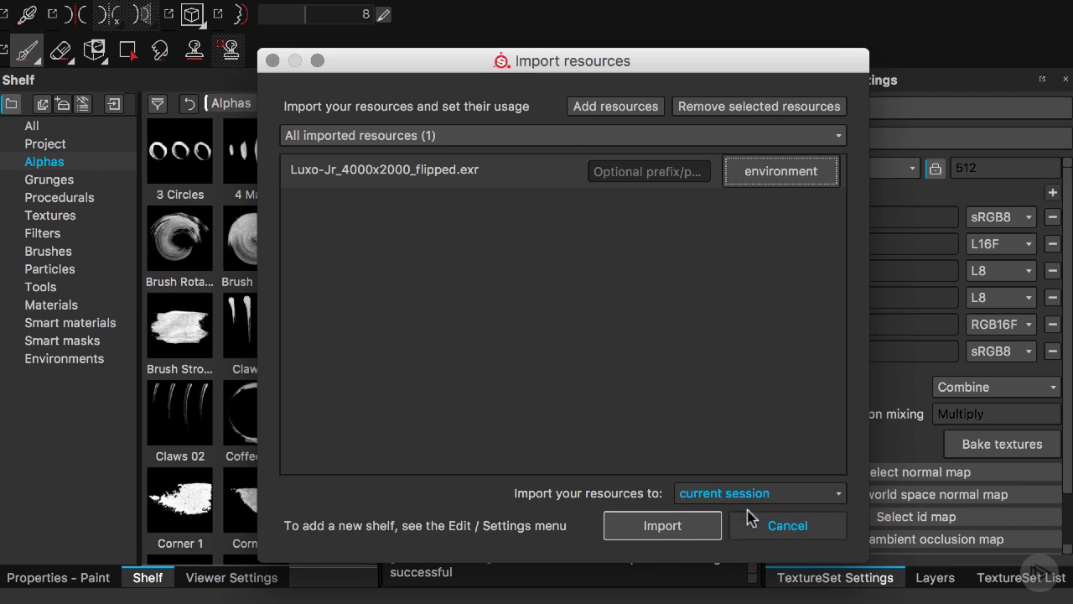
click(690, 532)
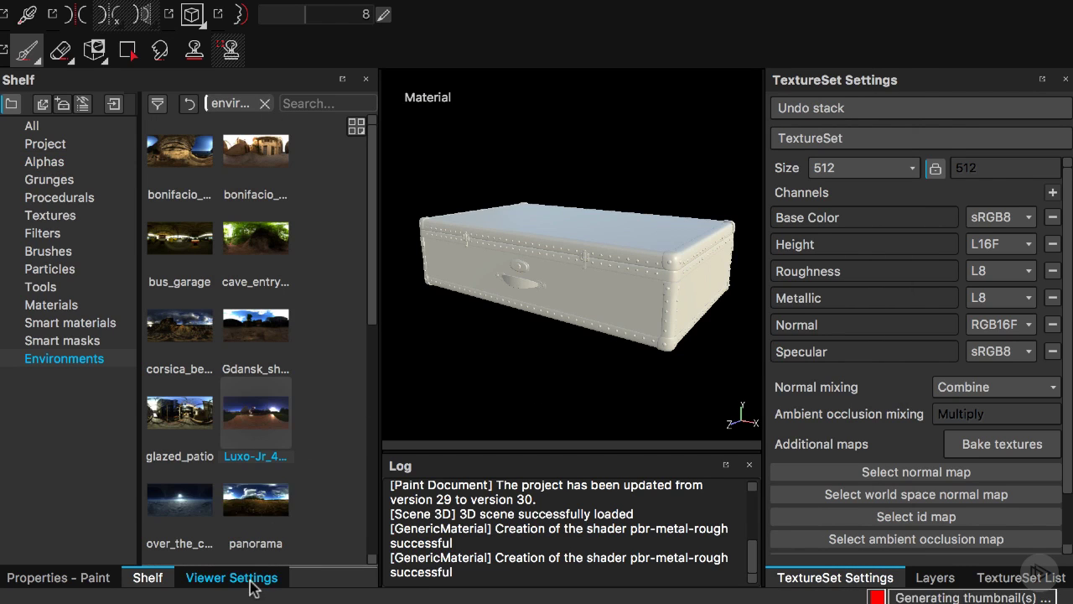
- Search the environment maps for luxo and assign Luxo-Jr_4000x2000_flipped as the viewer's environment map
click(251, 583)
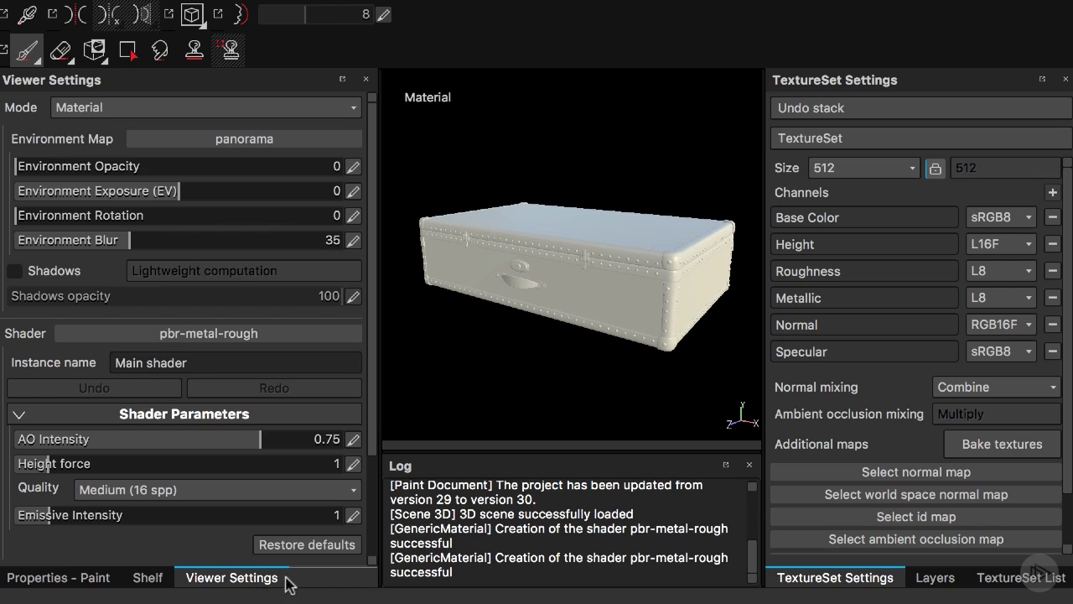
click(198, 142)
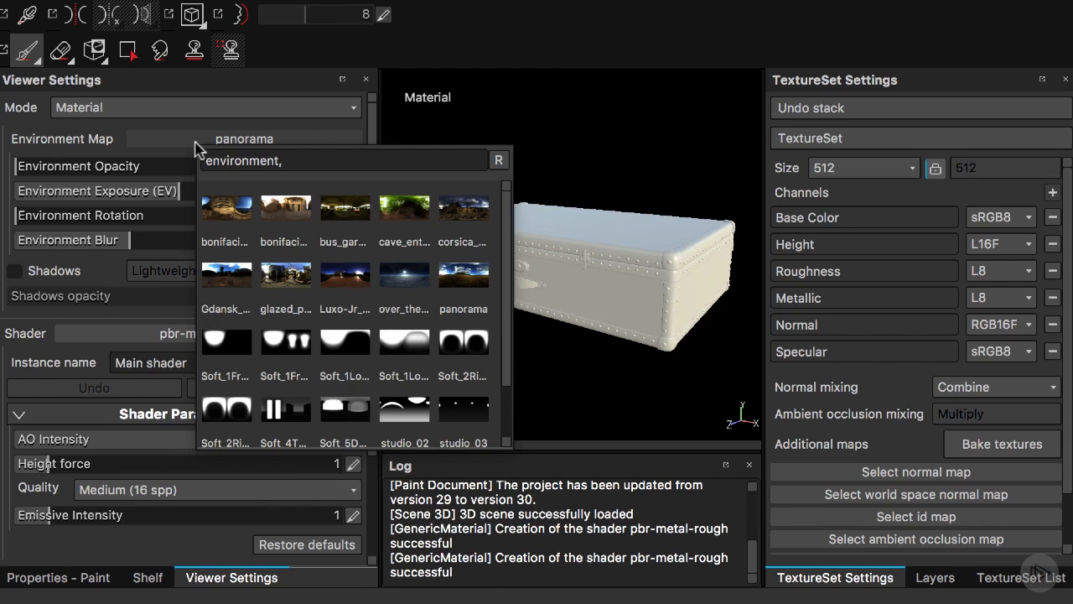
text(luxo)
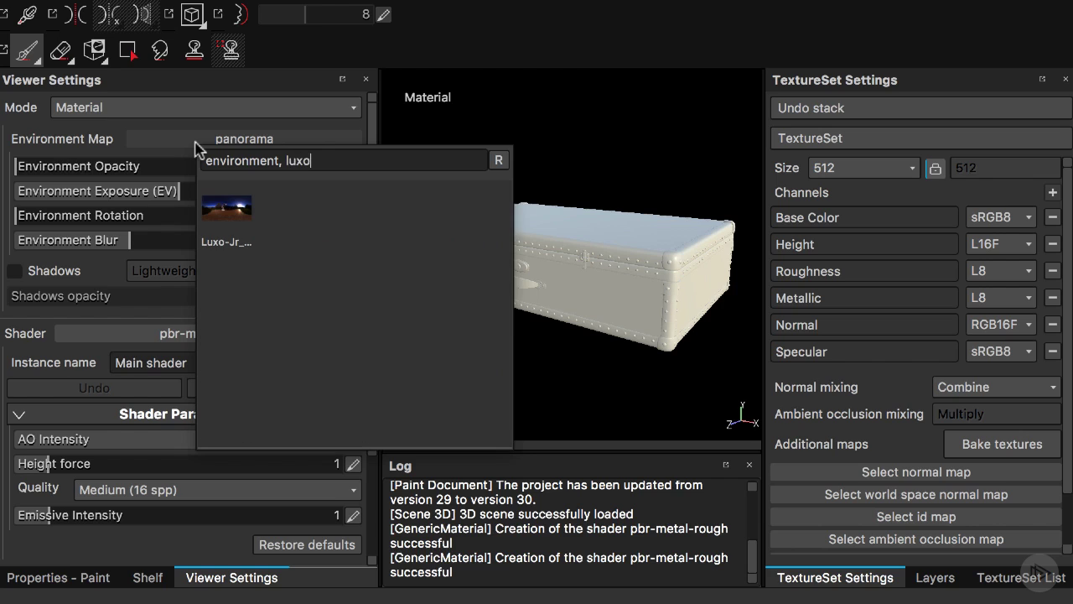
click(239, 217)
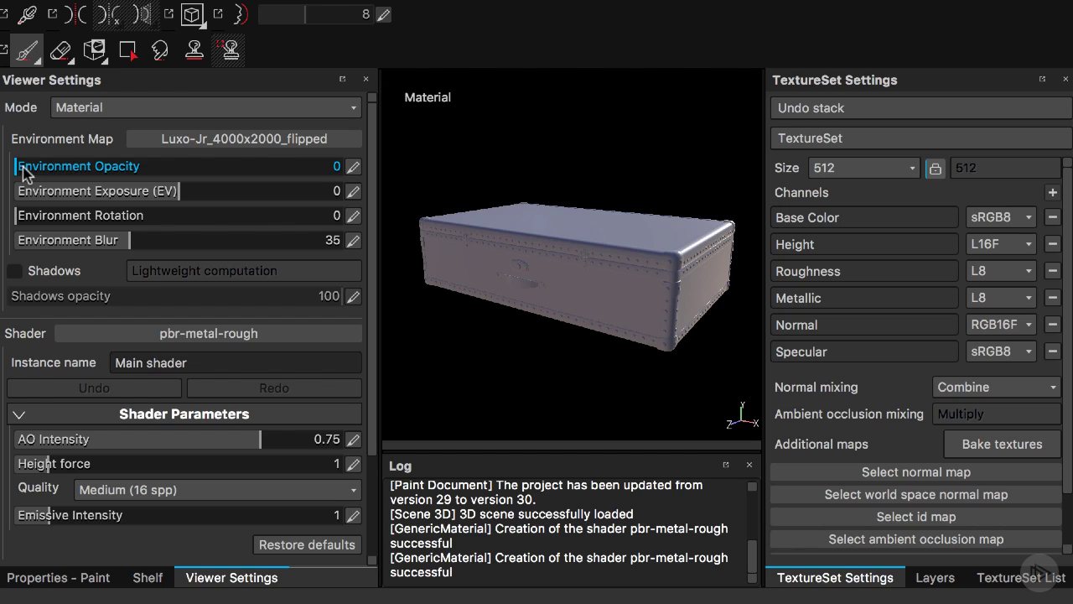
- Set the viewer's environment opacity to 100, blur to 0 and rotation to 186
drag(23, 172, 374, 168)
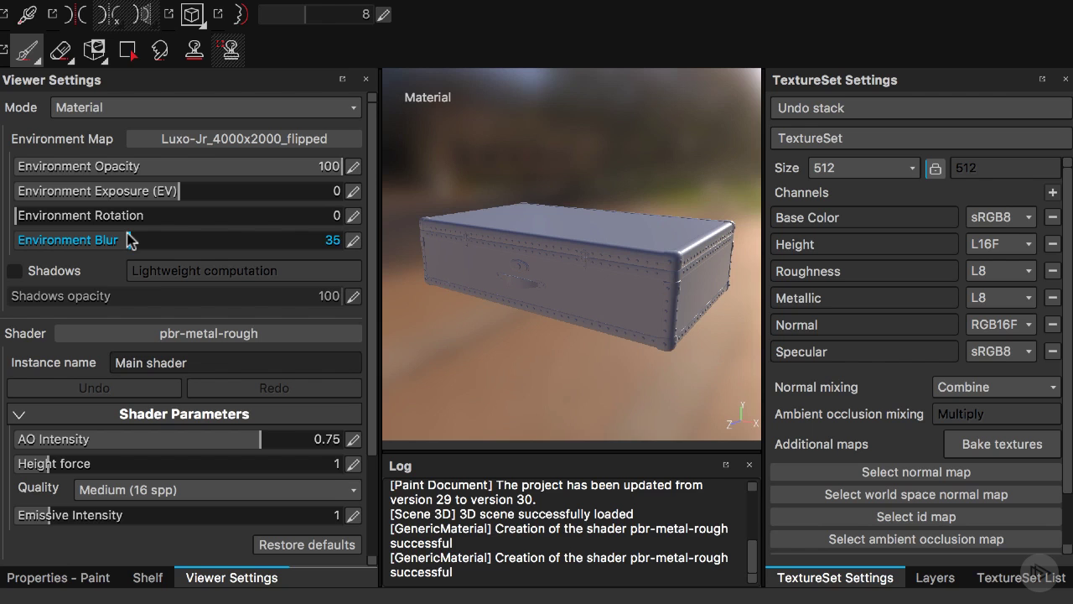
drag(130, 241, 8, 240)
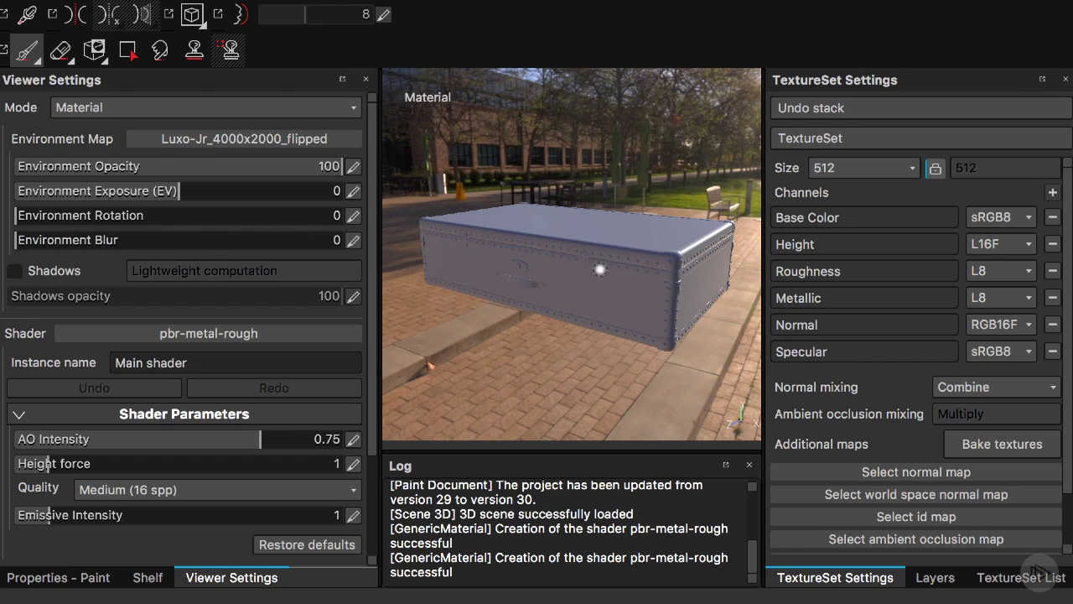
mouse_move(625, 285)
alt+mouse_down()
mouse_move(435, 258)
mouse_move(620, 272)
alt+mouse_up()
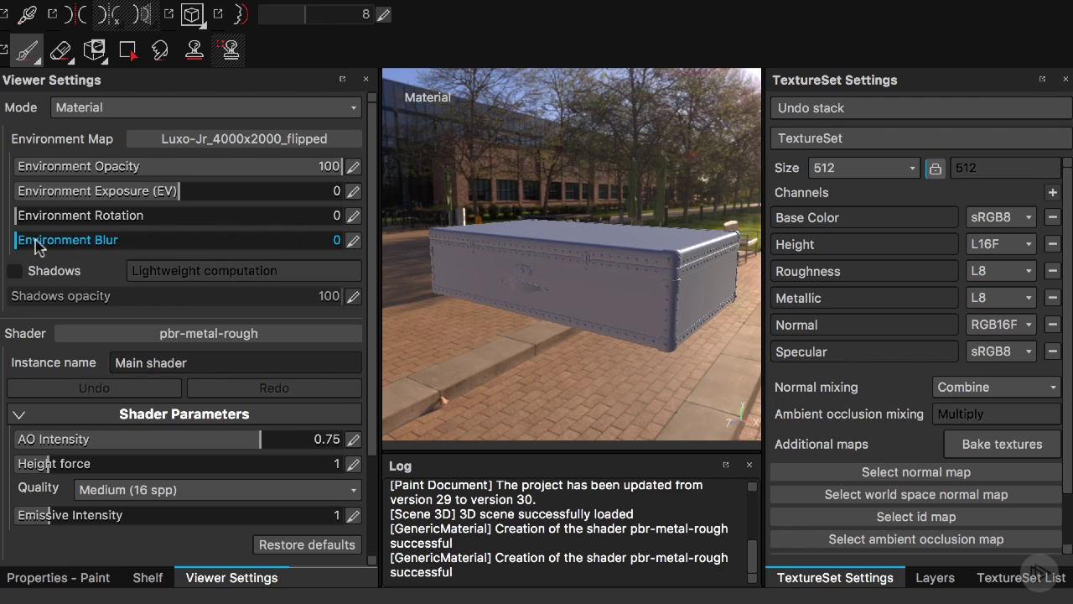
drag(21, 218, 184, 241)
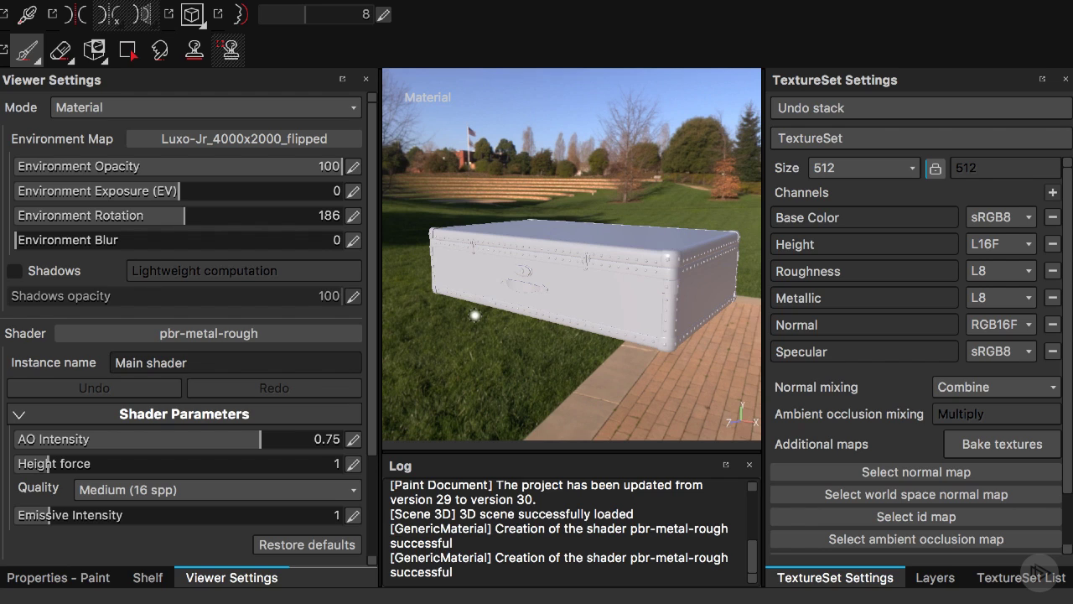
- Open the texture export settings and examine the maps listed for the borders texture set
key(shift+super)
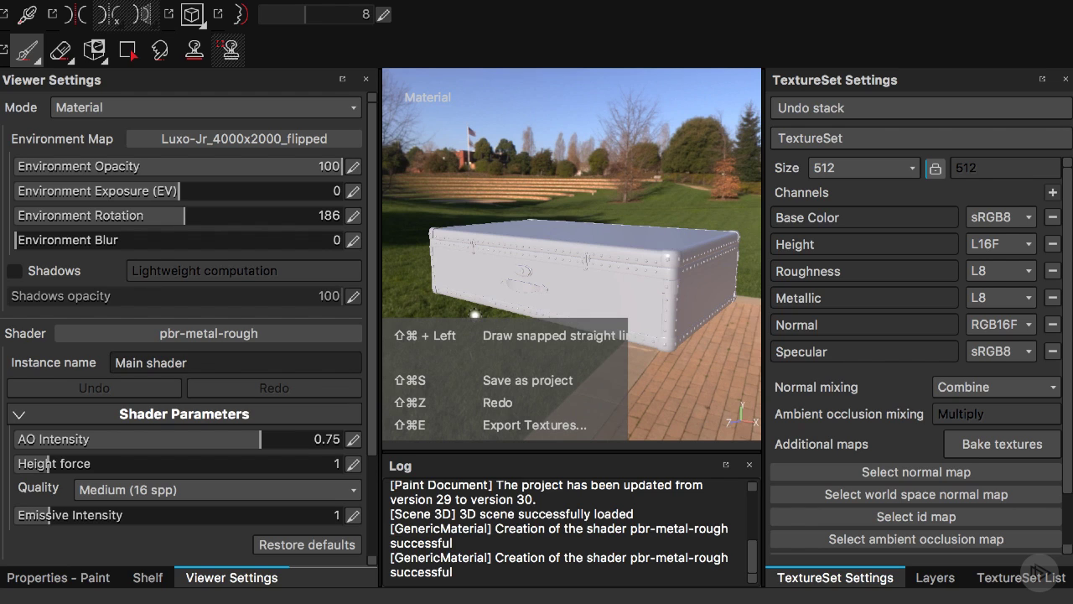
key(shift+super+e)
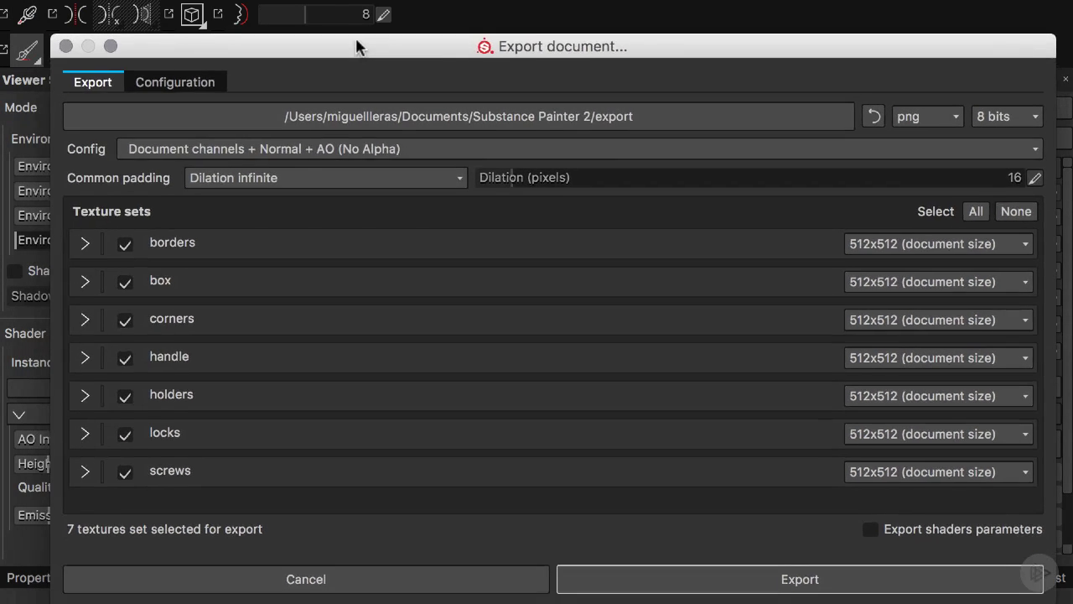
drag(357, 46, 348, 28)
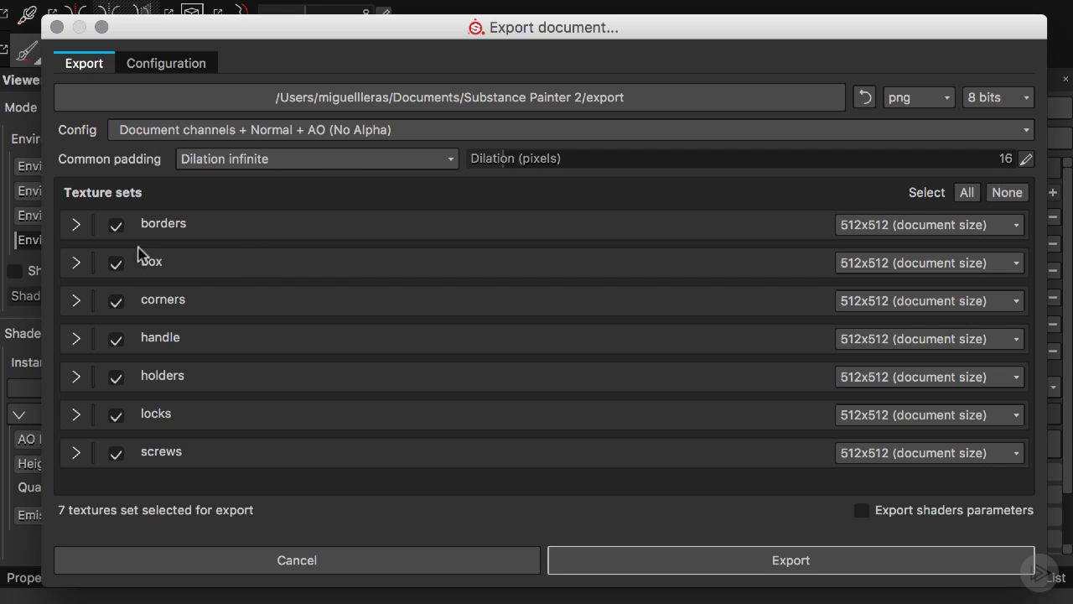
click(76, 228)
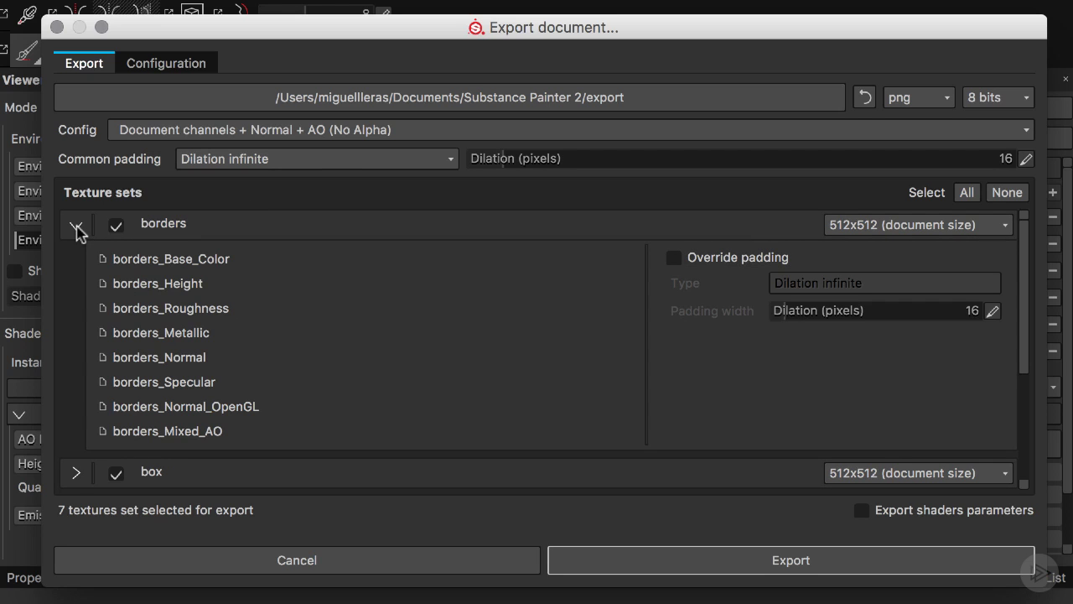
click(76, 227)
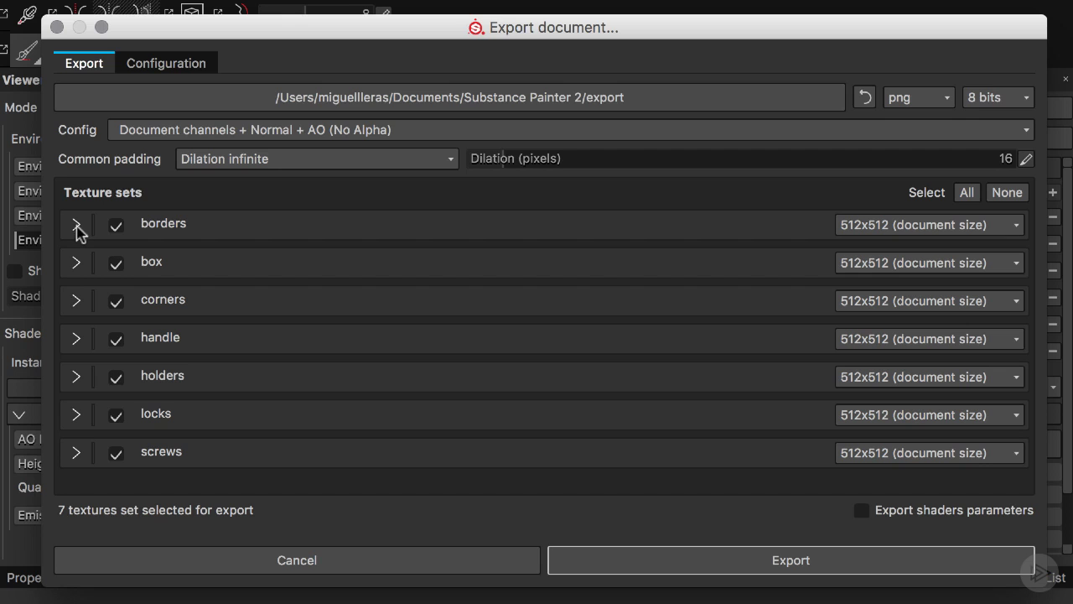
- Add an RGB output map named $textureSet_color to the Renderman export preset and feed its RGB channels from Base Color
click(163, 71)
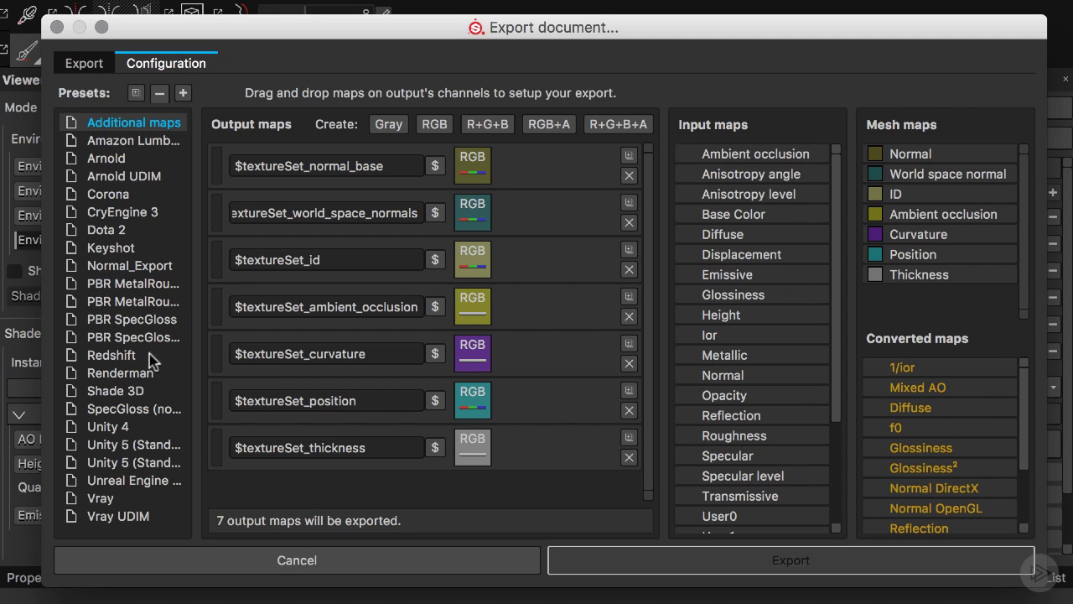
click(117, 374)
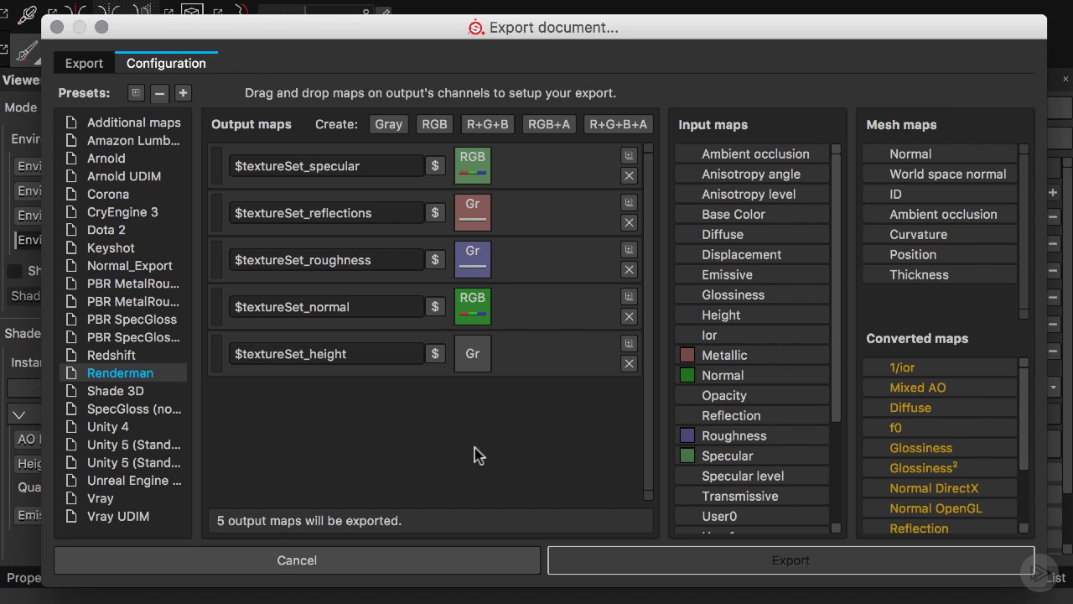
click(432, 126)
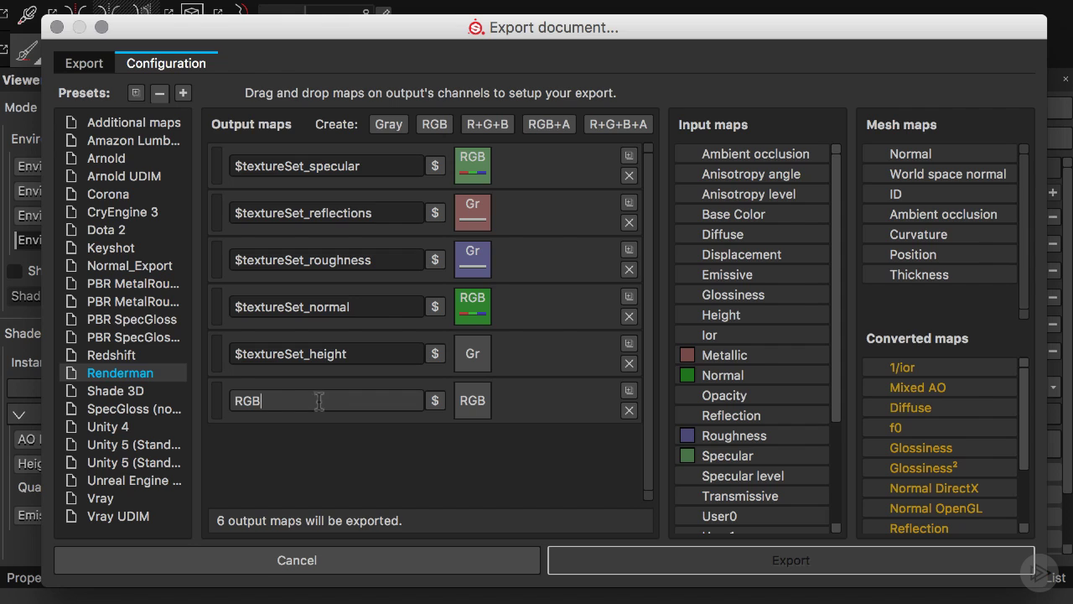
drag(321, 401, 186, 402)
key(BackSpace)
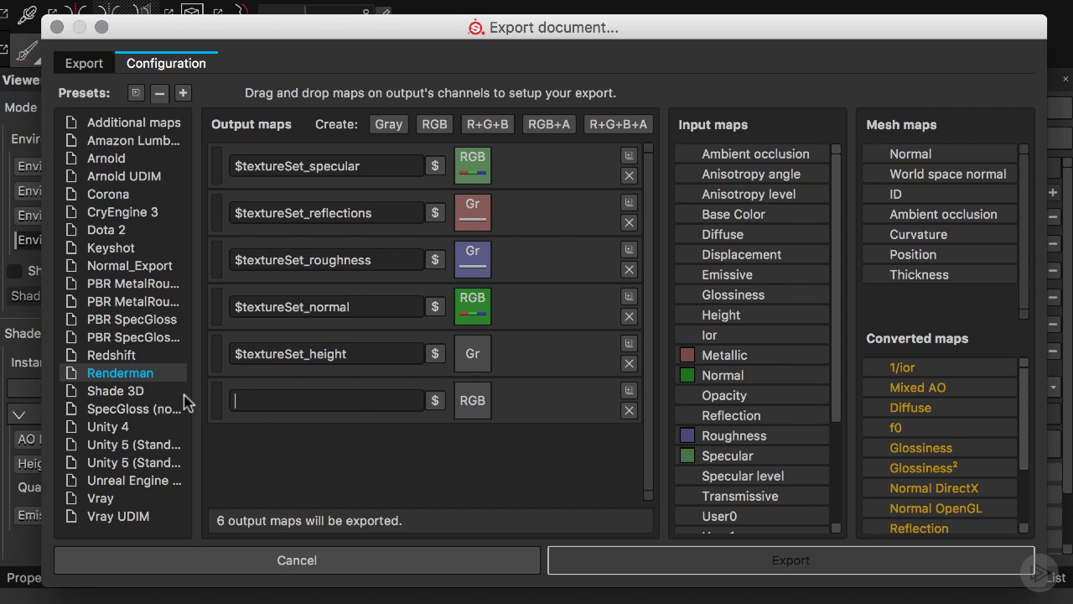
click(434, 403)
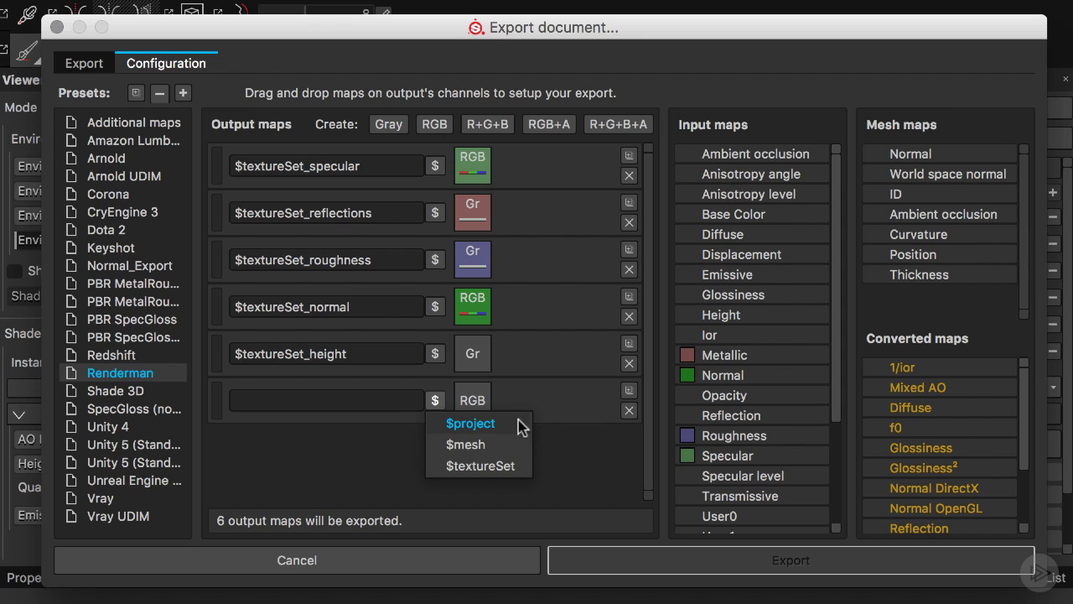
click(503, 467)
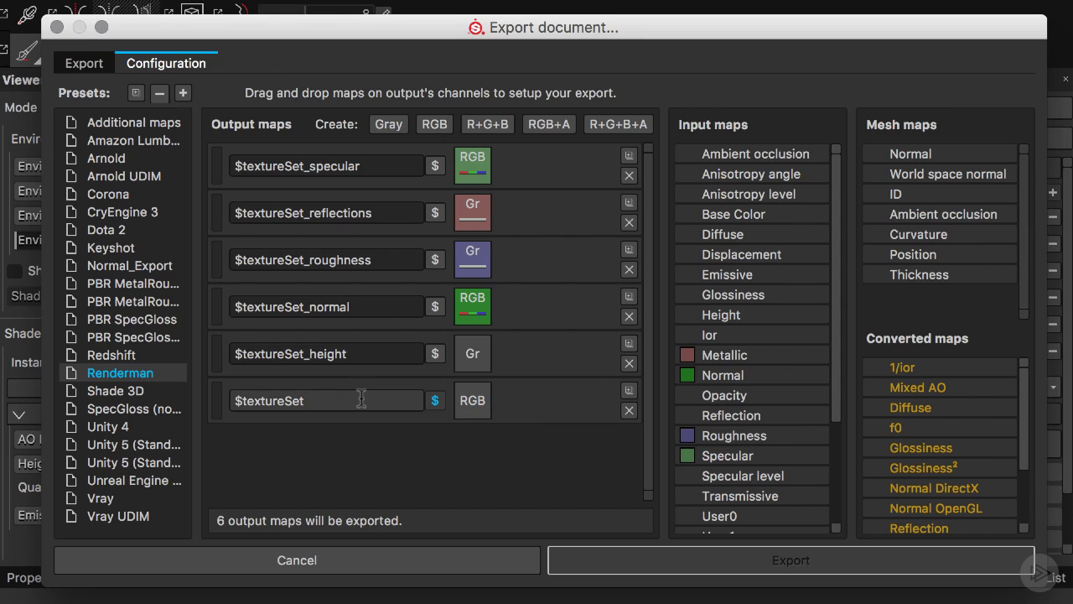
text(_color)
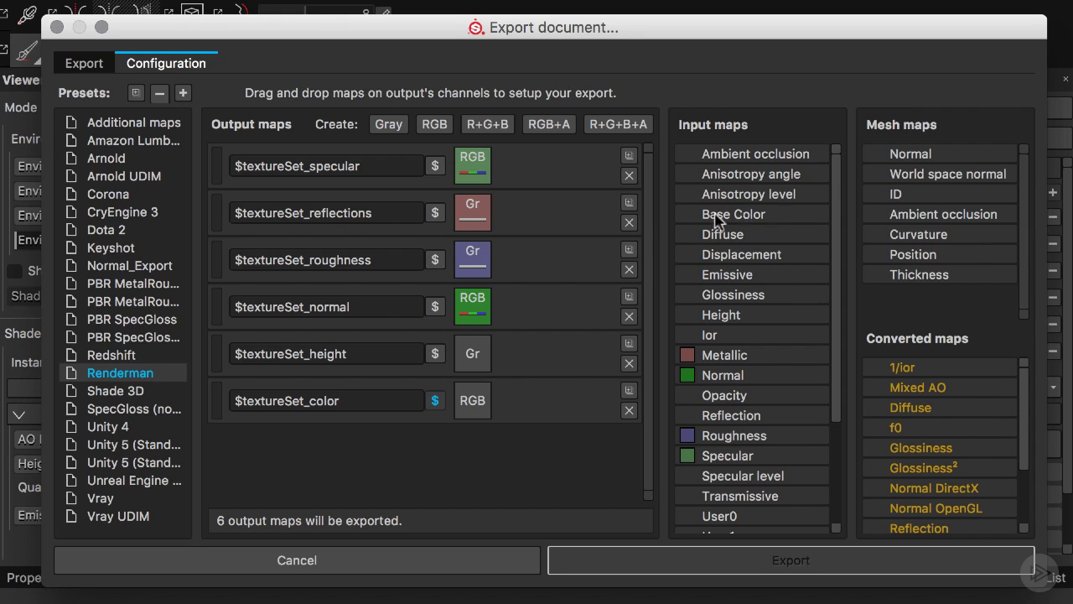
drag(746, 217, 475, 410)
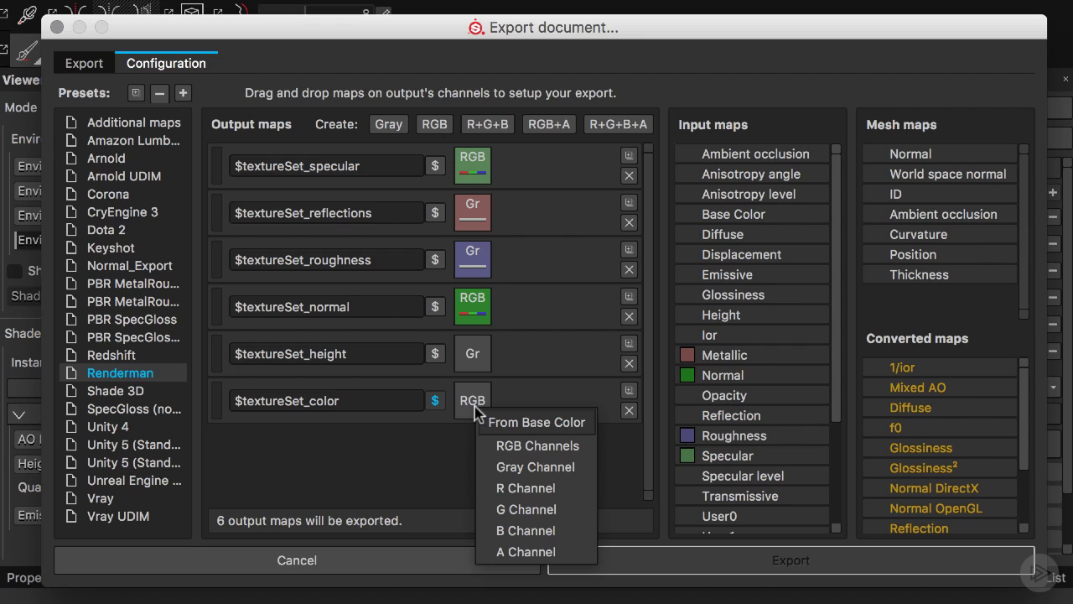
click(520, 447)
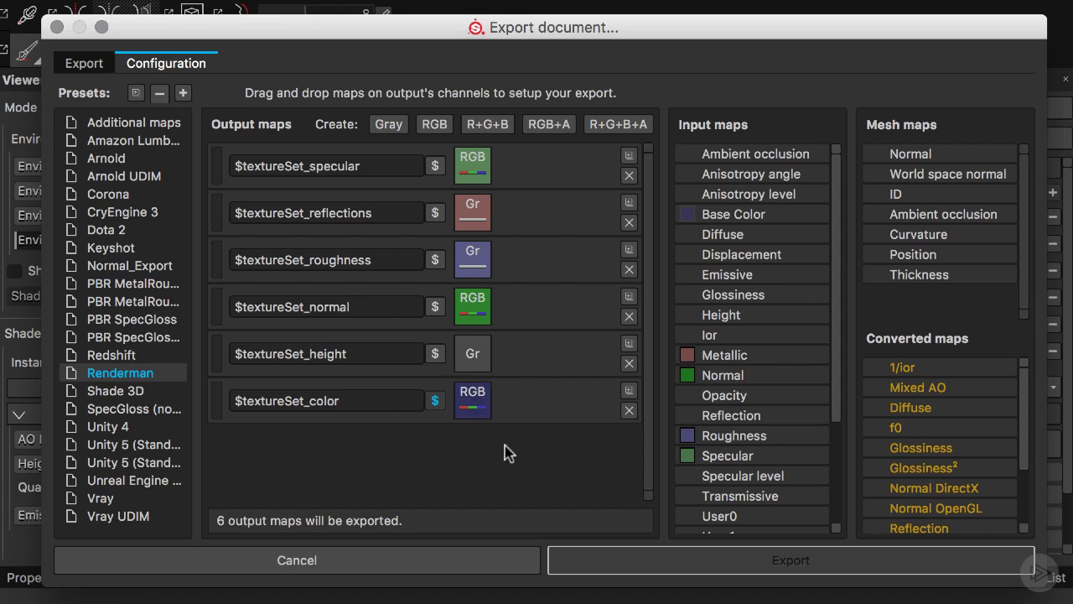
- Expand the borders texture set's export list and set the export config to Renderman
click(90, 65)
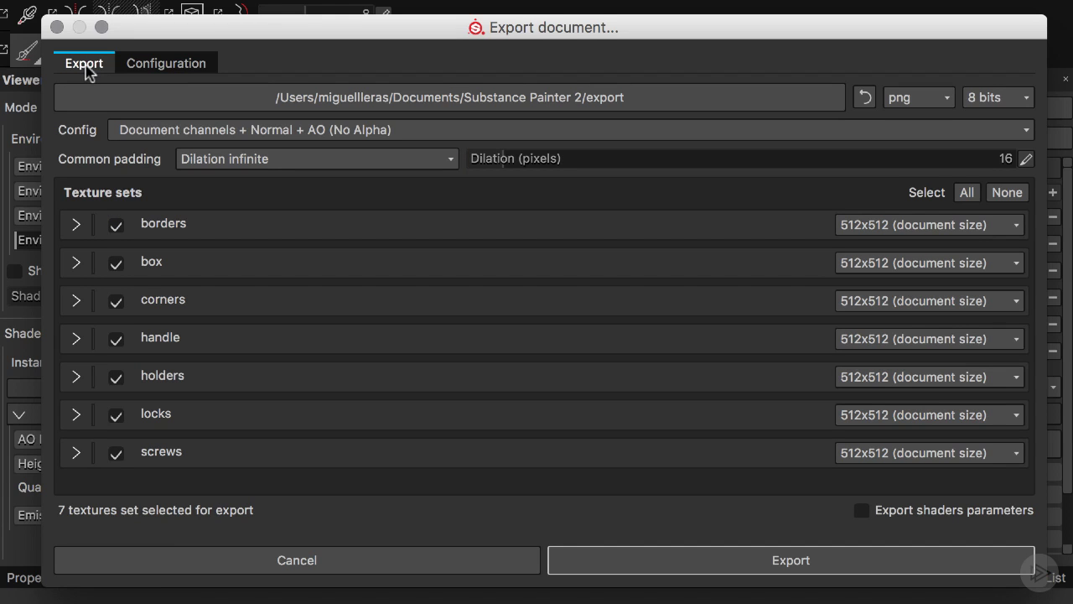
click(76, 227)
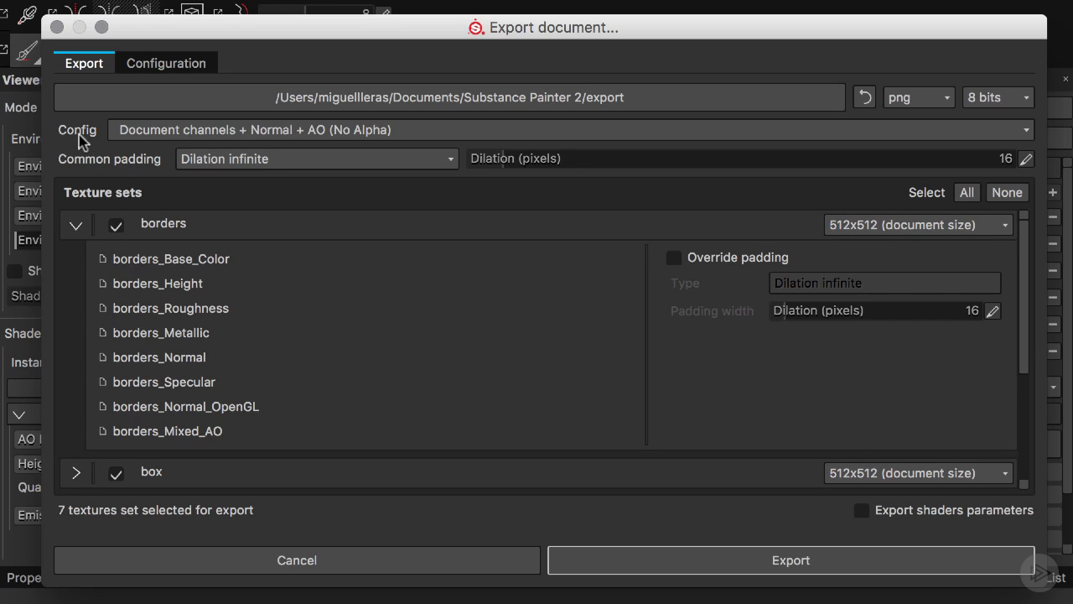
click(136, 136)
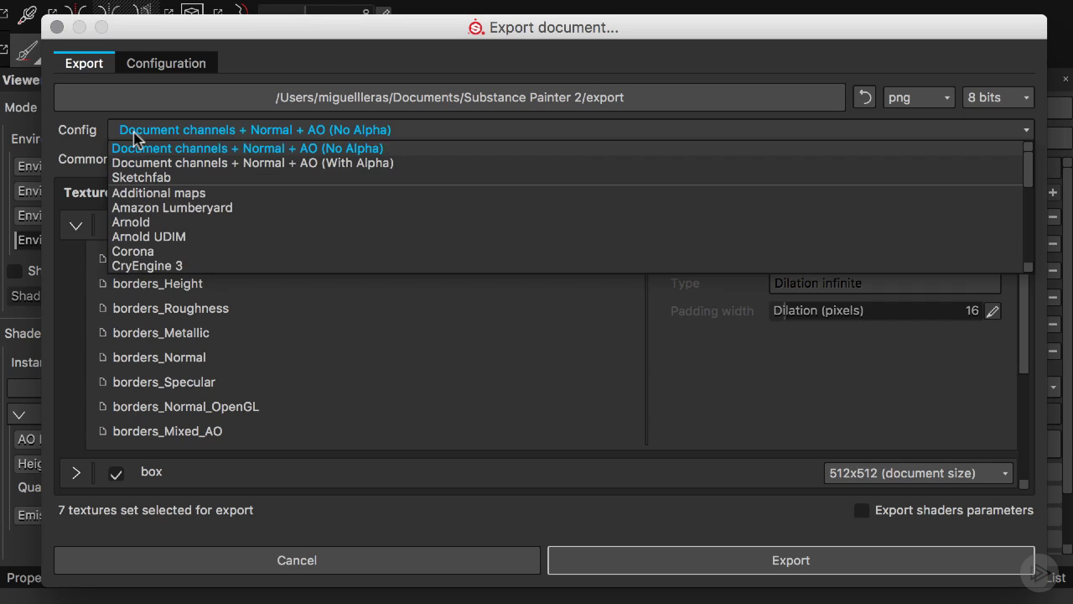
scroll(167, 179, down, 3)
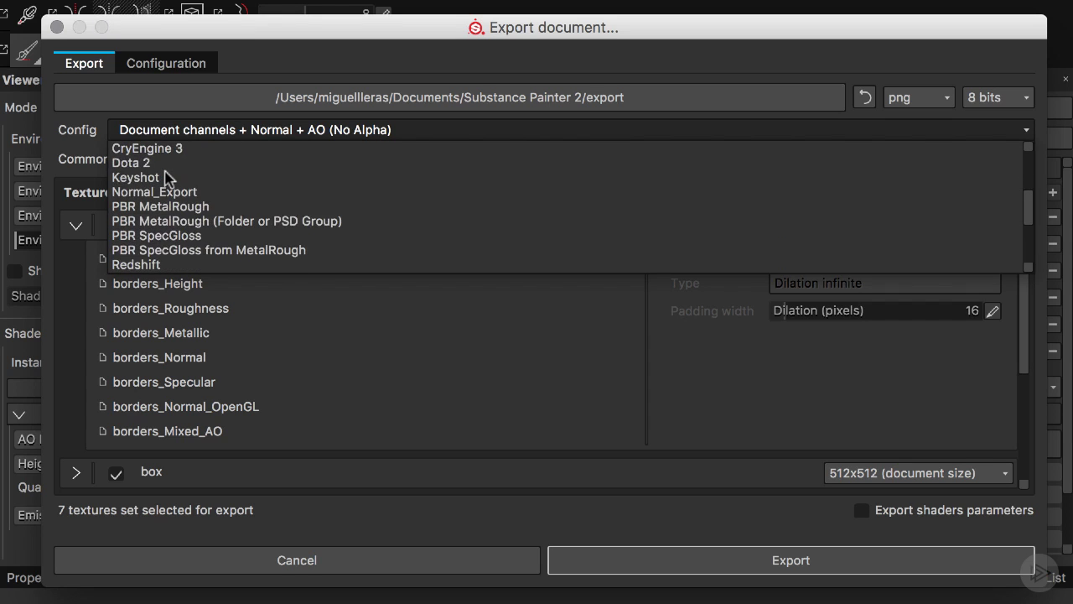
scroll(168, 176, down, 2)
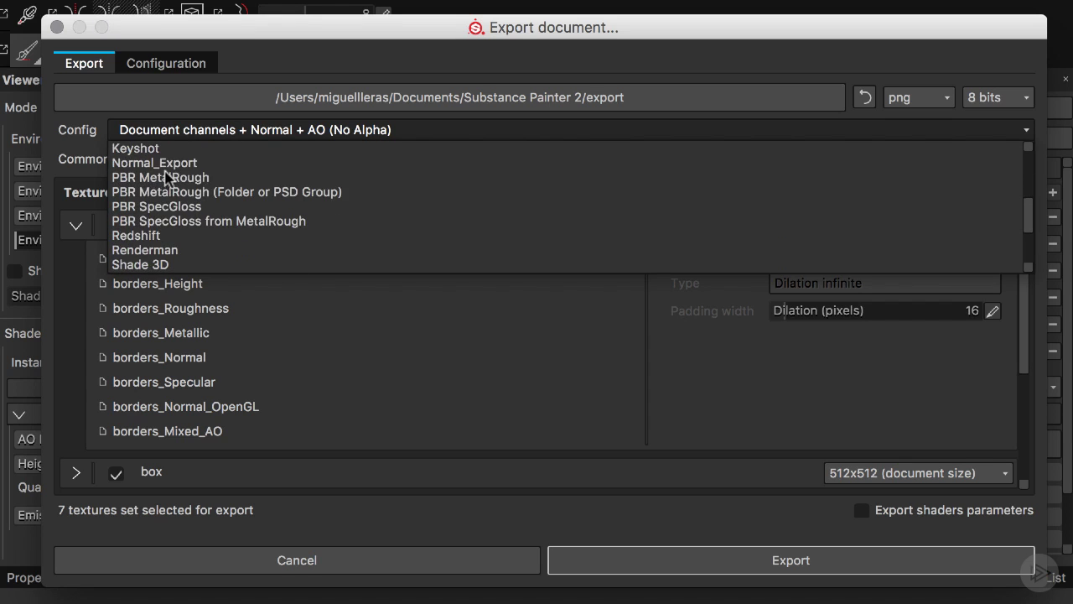
click(150, 250)
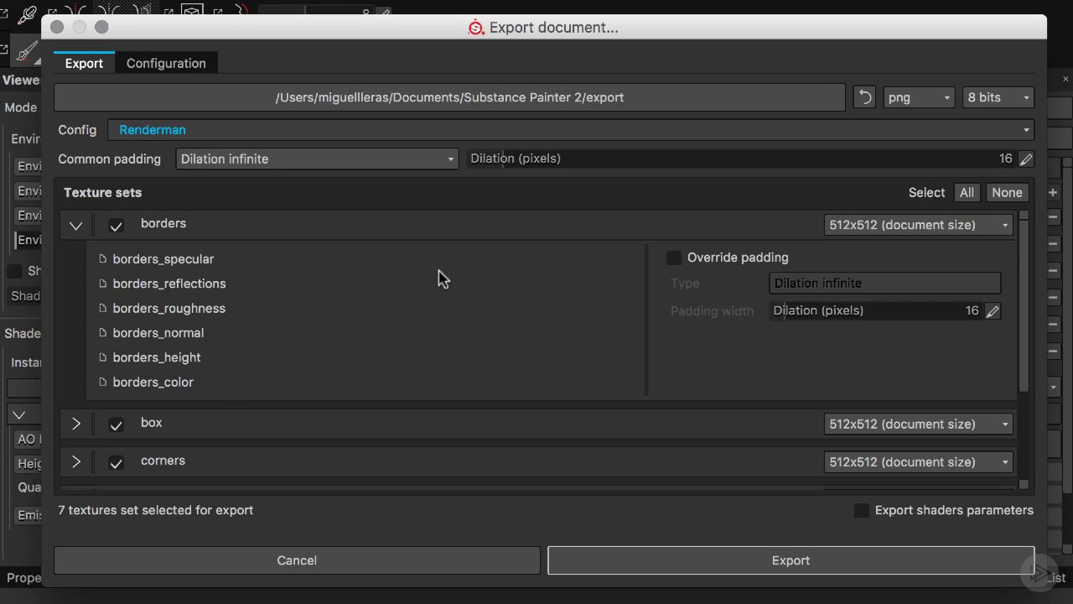
- Set the export file format to tiff with a bit depth of 32f bits
click(914, 98)
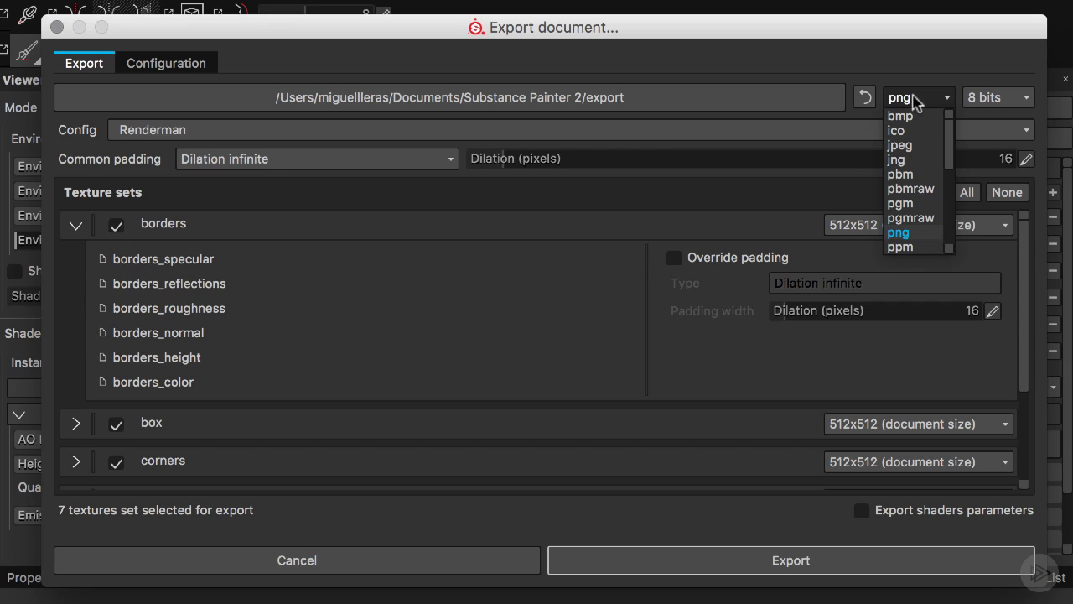
scroll(914, 169, down, 2)
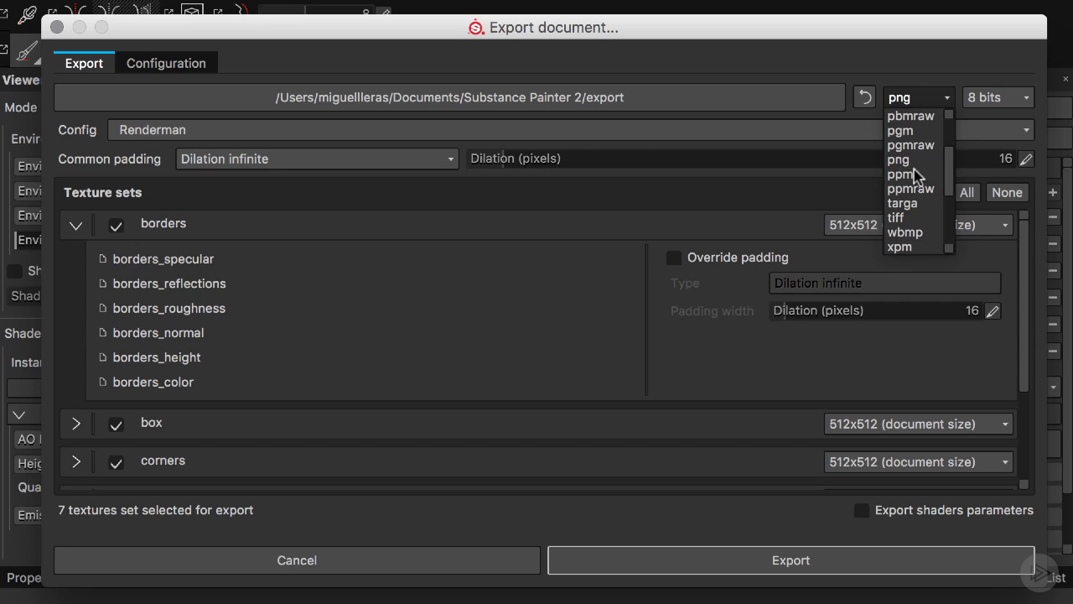
click(910, 217)
click(1004, 98)
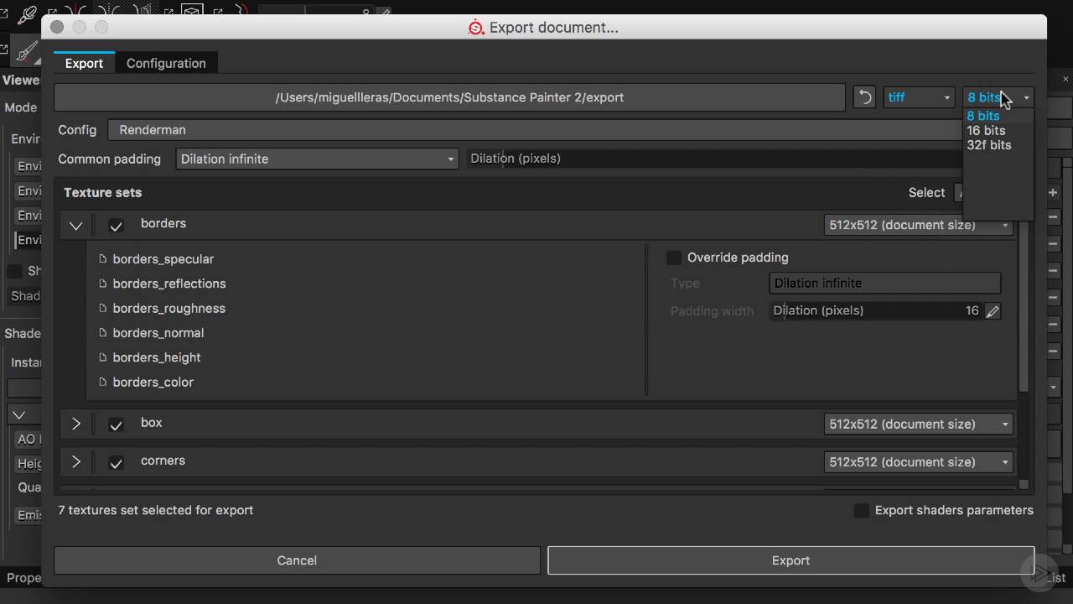
click(996, 145)
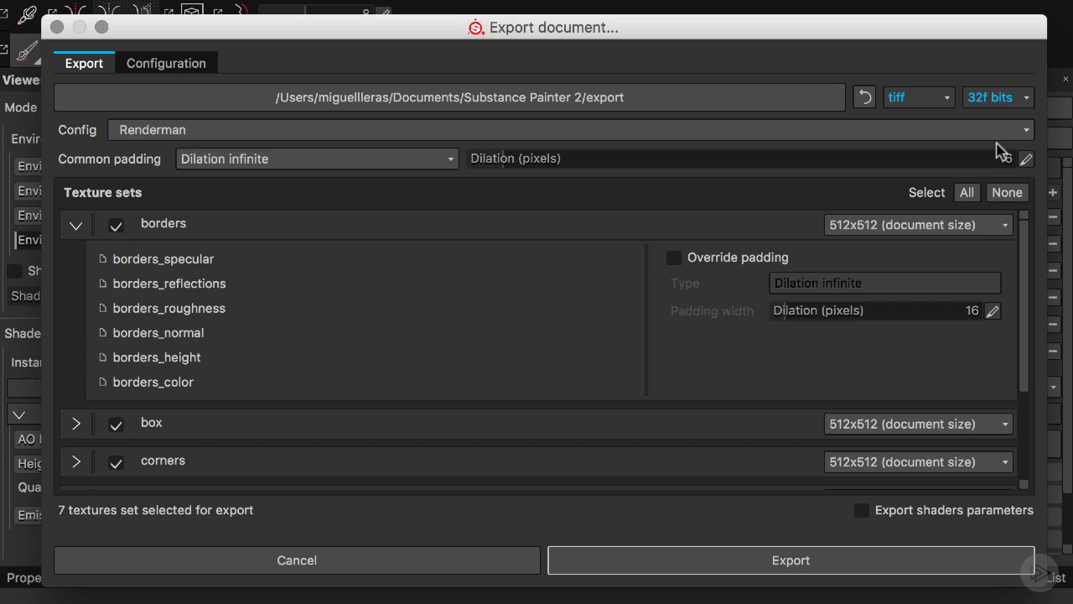
- Set the export folder to Trunk_Textures inside 003_Still_Life/004_Project_Files/Maya_Files/sourceimages on the Desktop
click(547, 97)
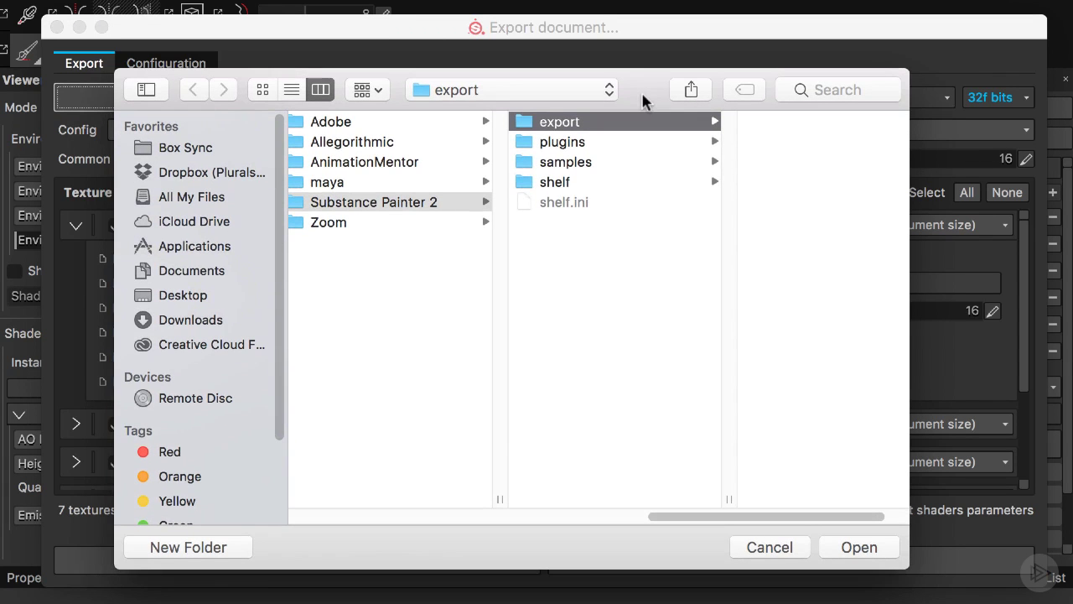
key(super+shift+d)
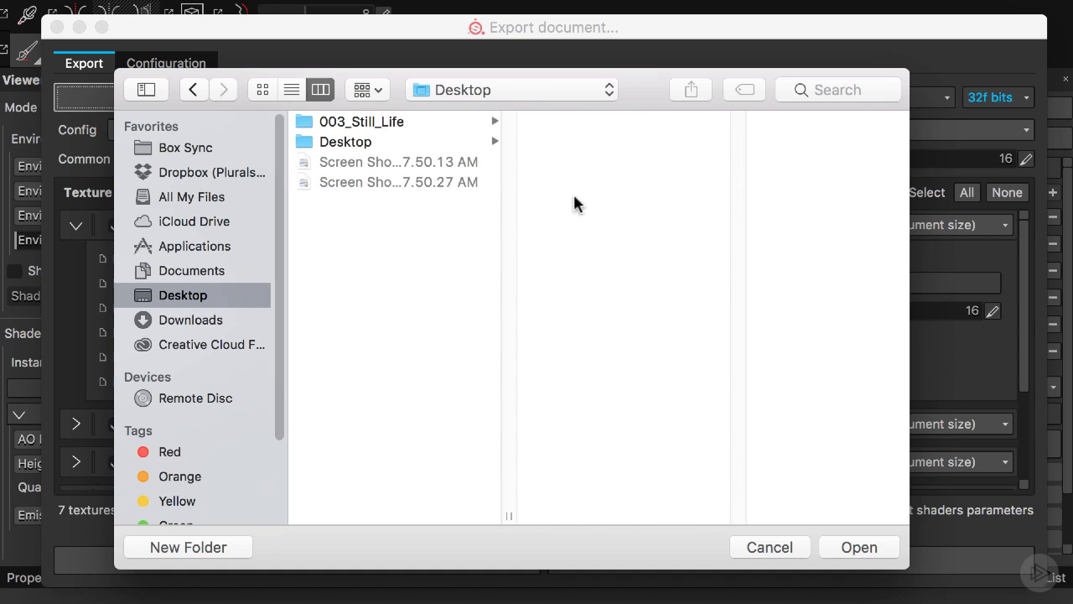
click(448, 124)
click(618, 202)
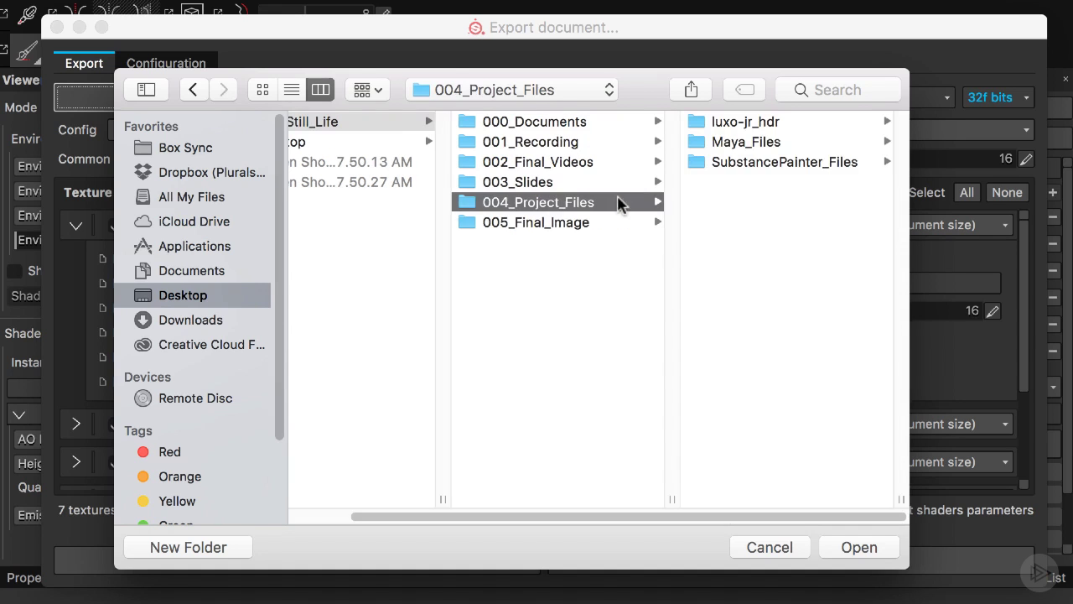
click(764, 142)
click(757, 423)
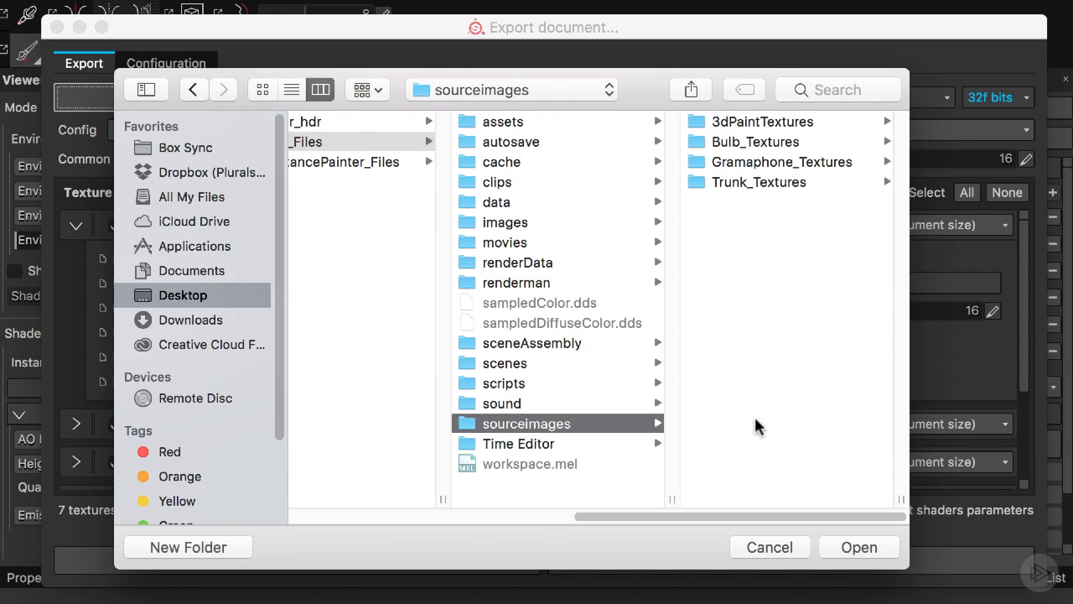
click(777, 182)
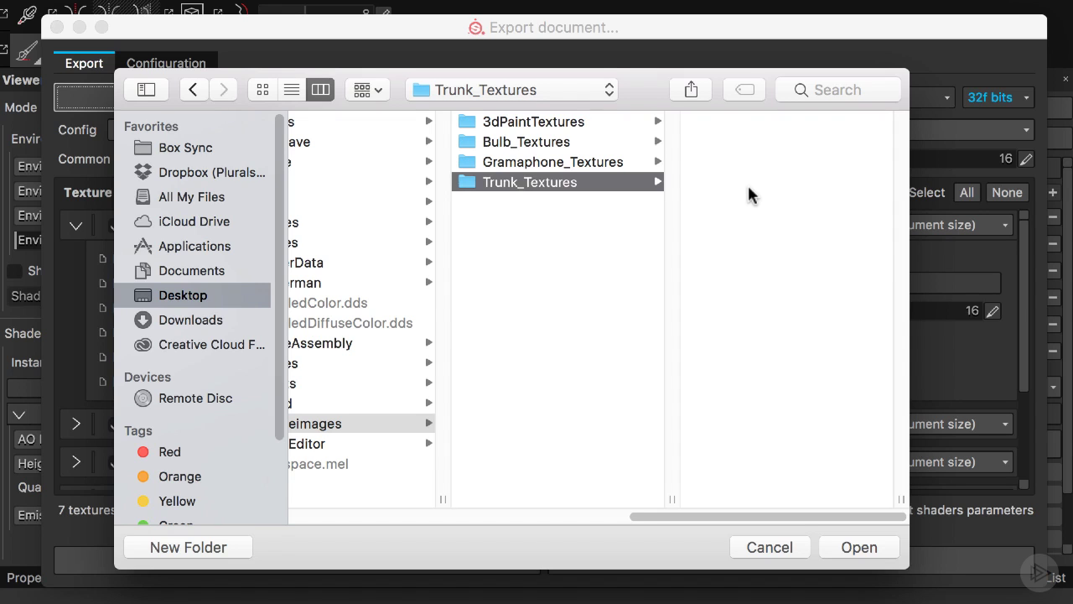
click(857, 547)
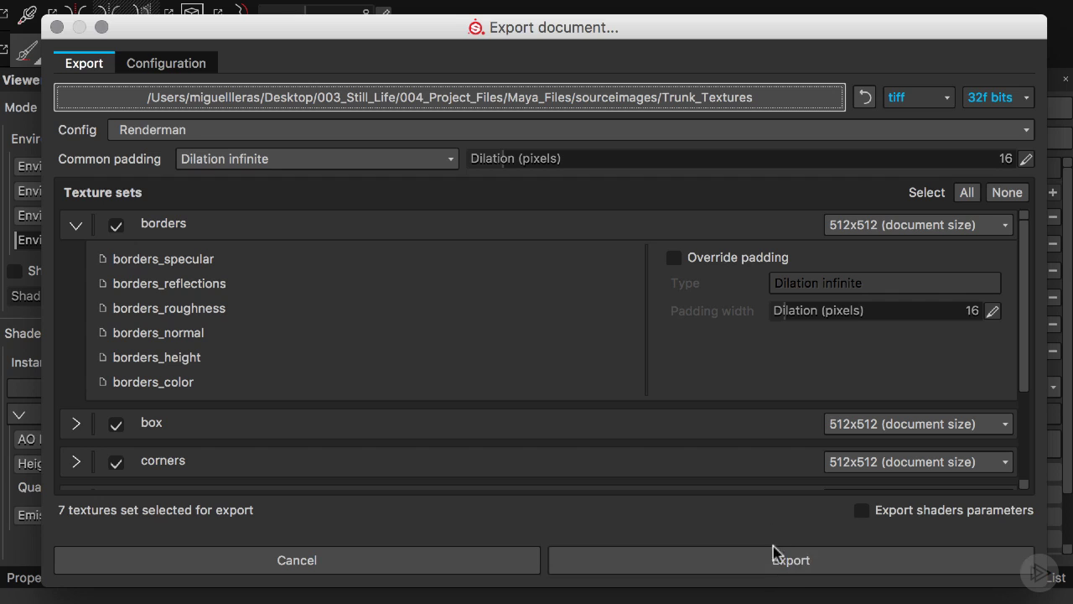